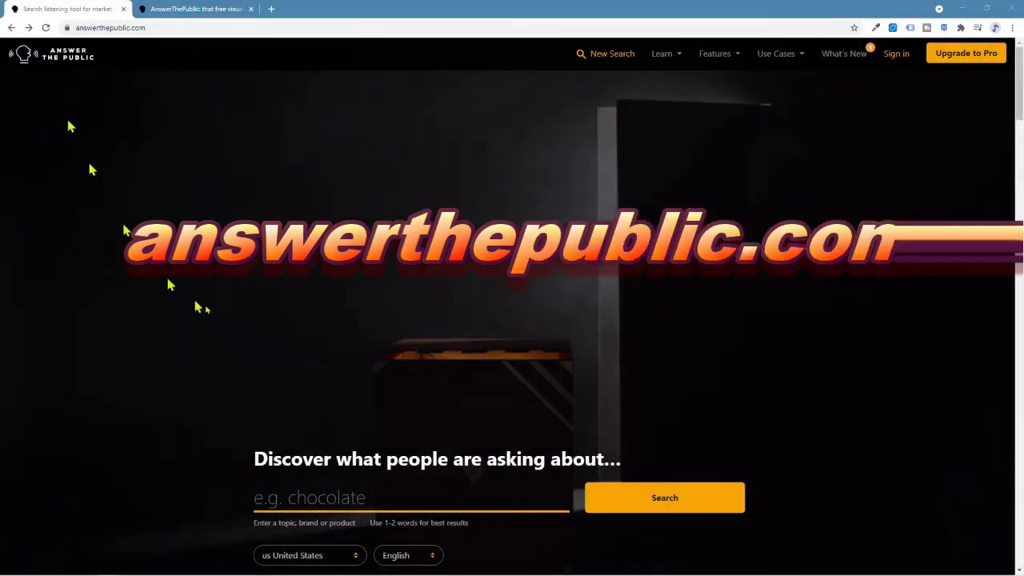
# - Confirm English as the search language and United States as the country
pyautogui.scroll(-3, 264, 320)
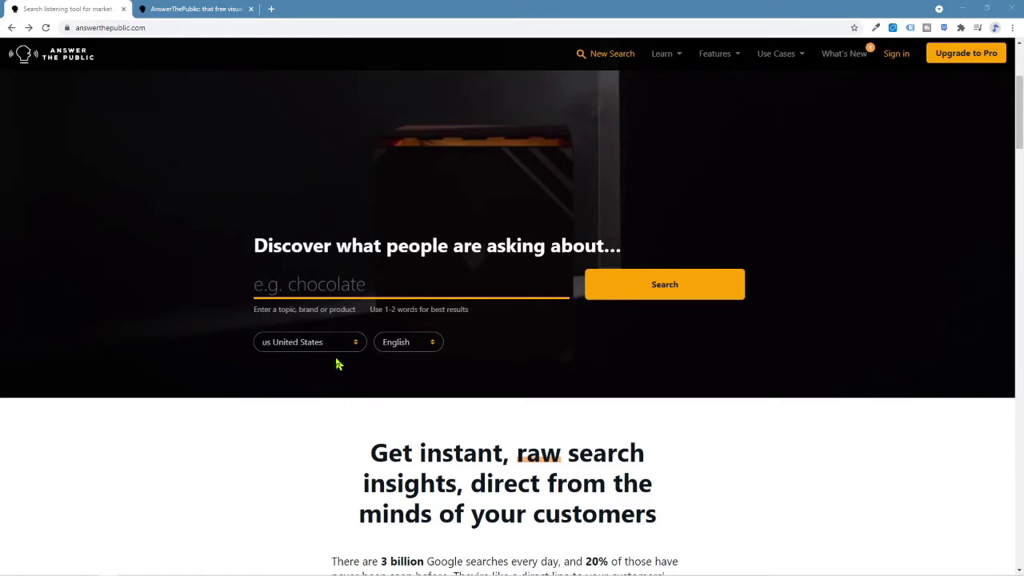
pyautogui.click(436, 344)
pyautogui.click(388, 359)
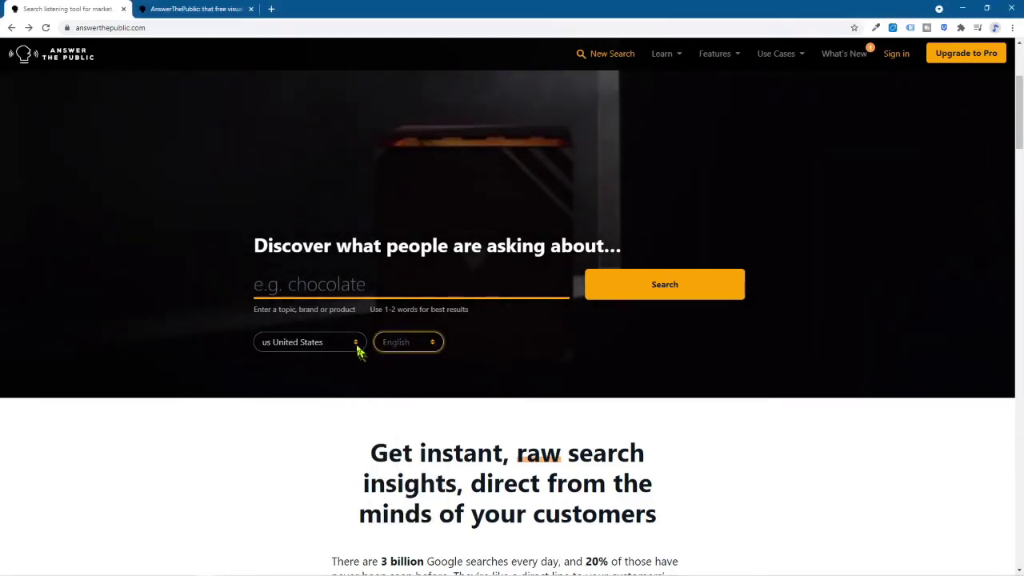
pyautogui.click(357, 344)
pyautogui.click(357, 345)
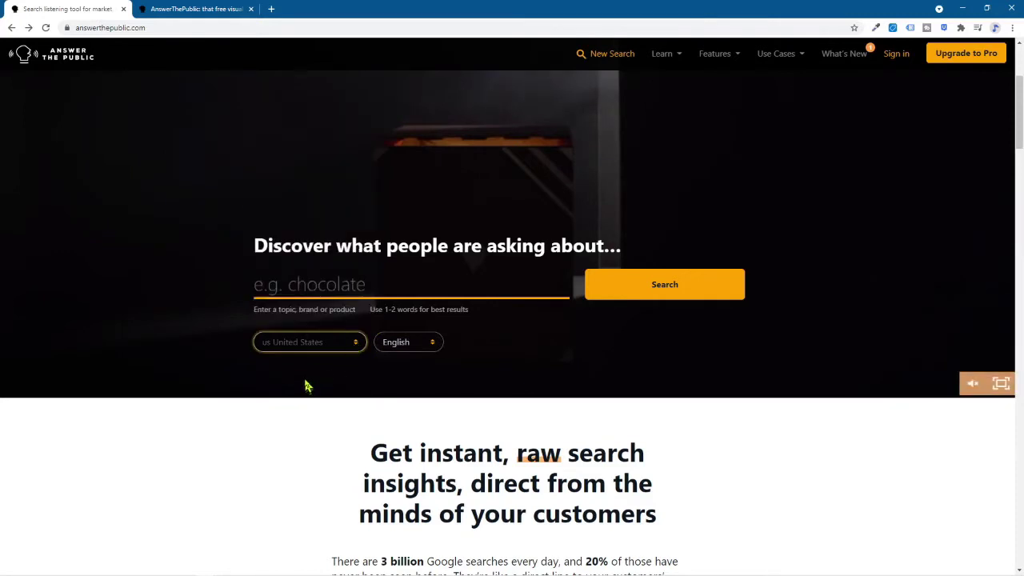
# - Pick 'affiliate marketing' from the topic autofill and view its report tab
pyautogui.click(278, 285)
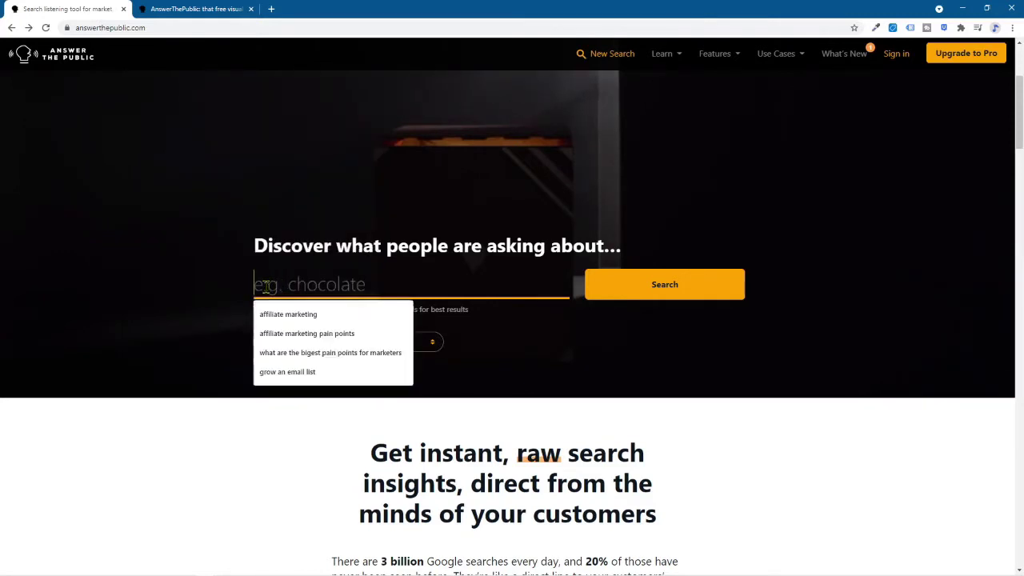
pyautogui.click(302, 316)
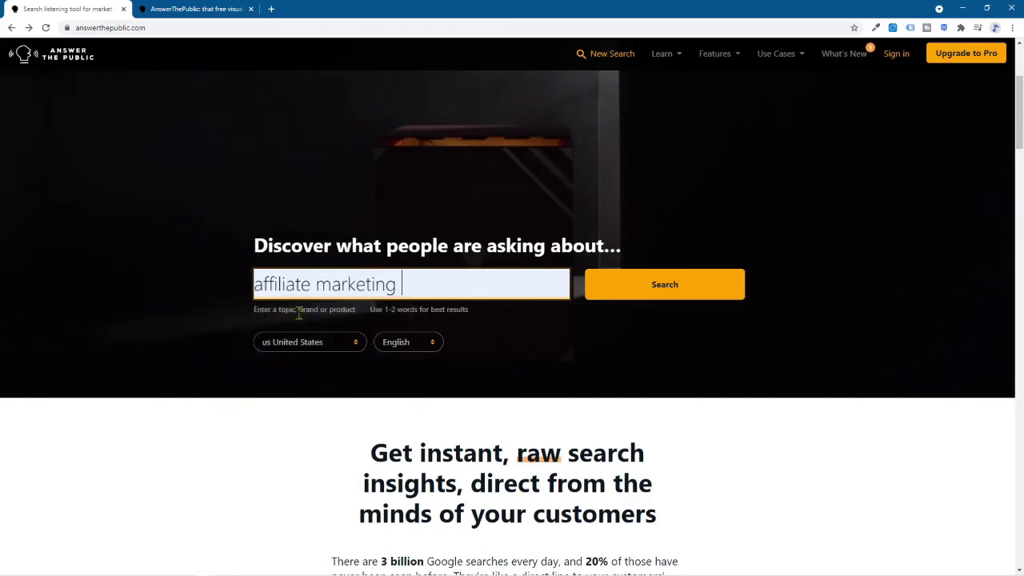
pyautogui.click(179, 8)
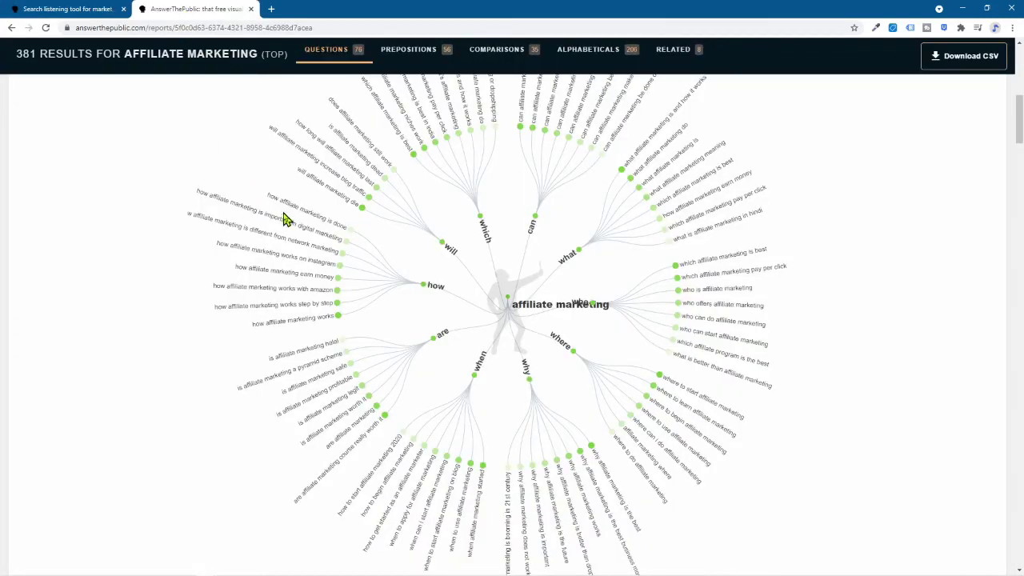
# - Scroll the affiliate marketing report down to its questions wheel
pyautogui.scroll(3, 286, 218)
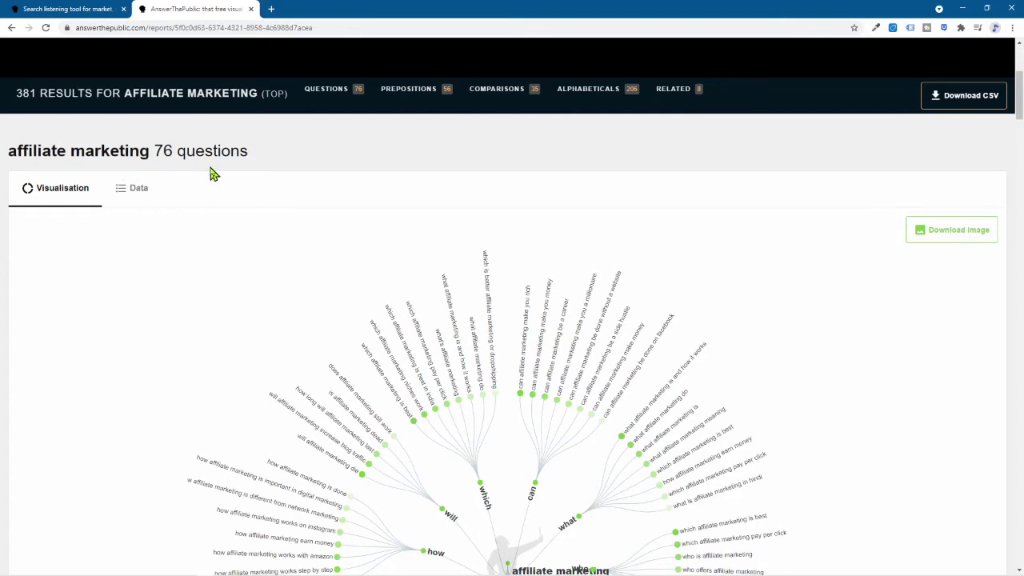
pyautogui.scroll(-2, 213, 174)
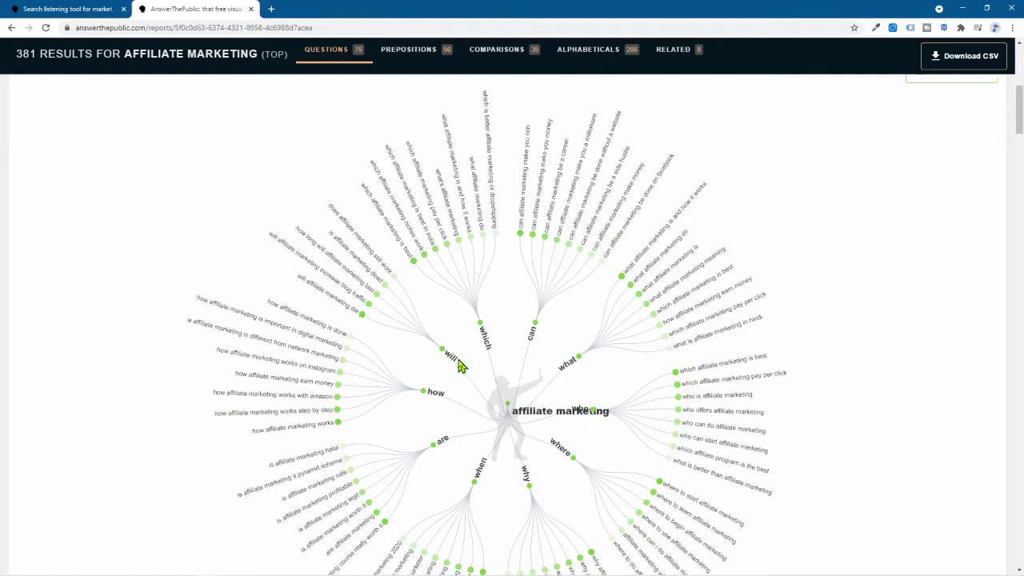
pyautogui.scroll(-1, 463, 366)
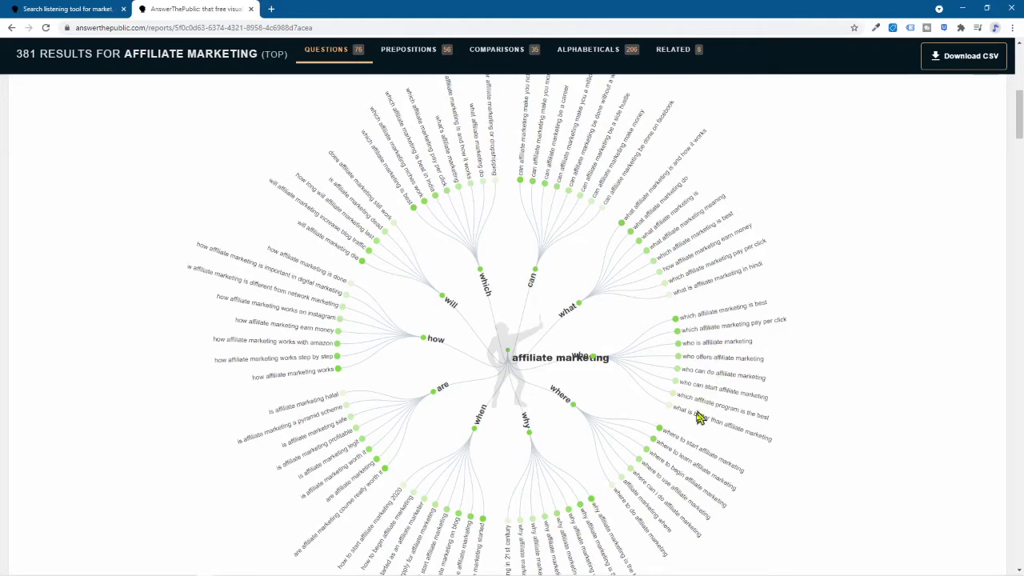
pyautogui.scroll(-3, 674, 455)
pyautogui.scroll(2, 675, 455)
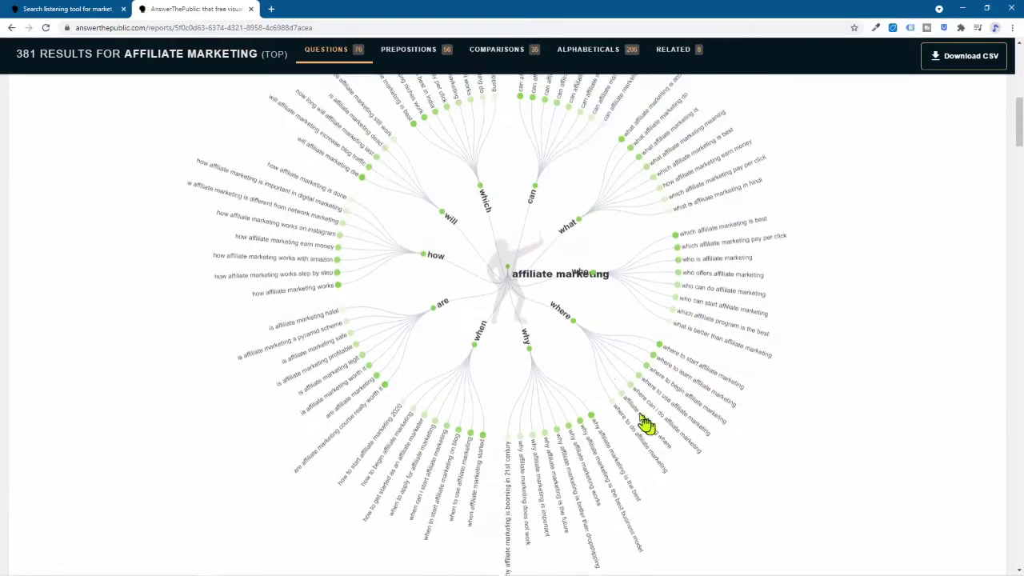
pyautogui.scroll(2, 451, 327)
pyautogui.scroll(-7, 416, 310)
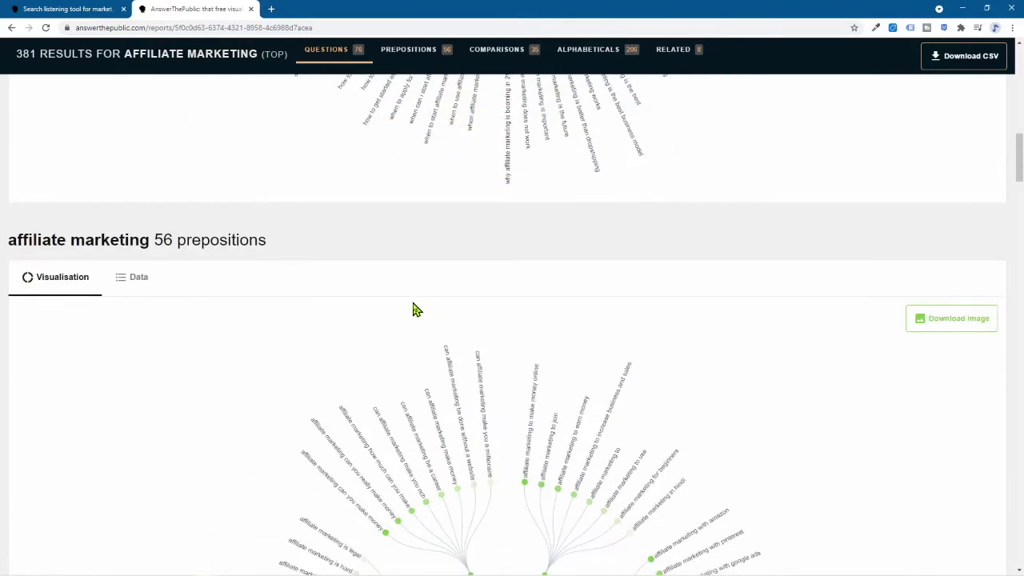
pyautogui.scroll(-2, 416, 310)
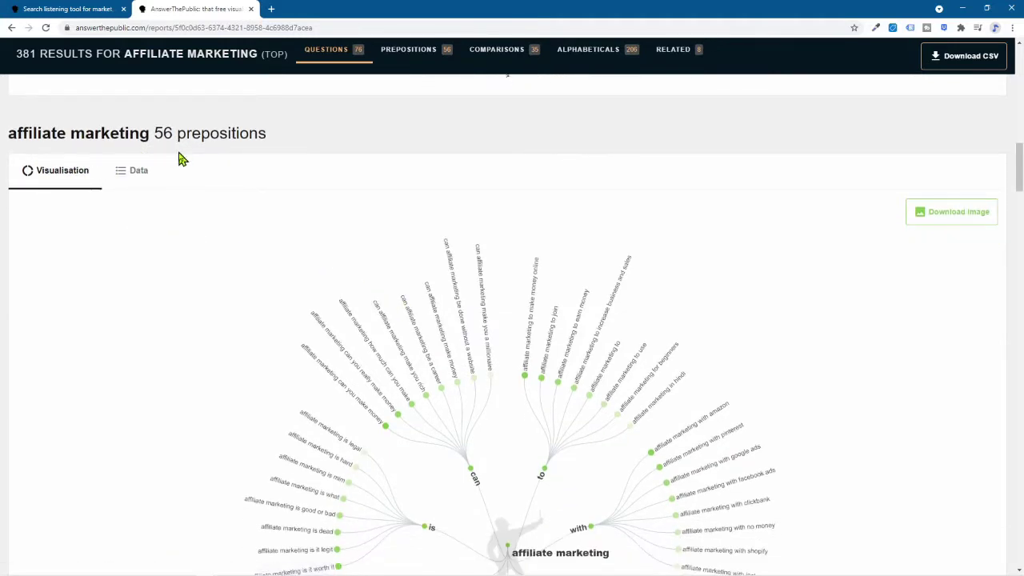
pyautogui.scroll(-2, 279, 216)
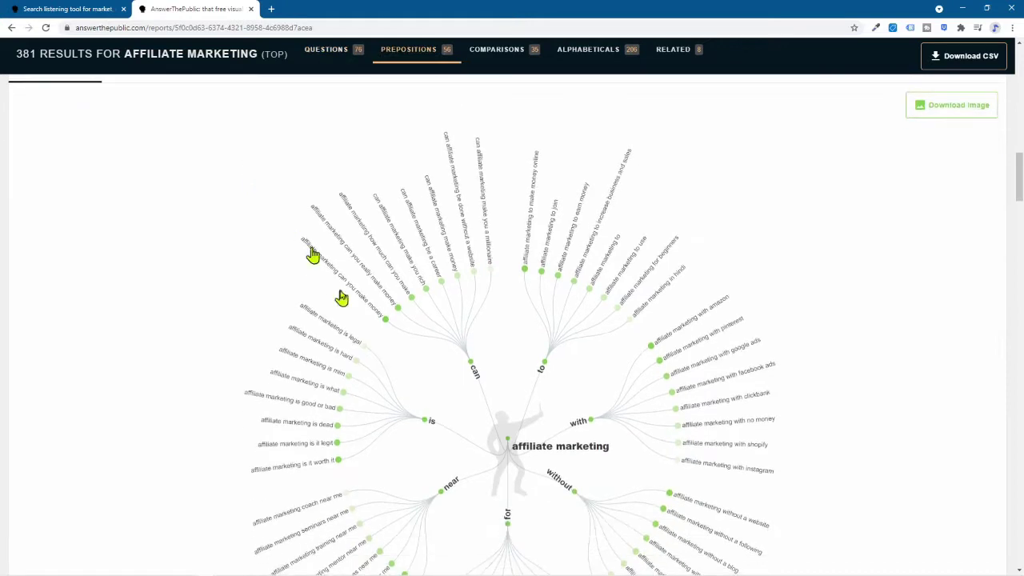
pyautogui.scroll(-2, 495, 358)
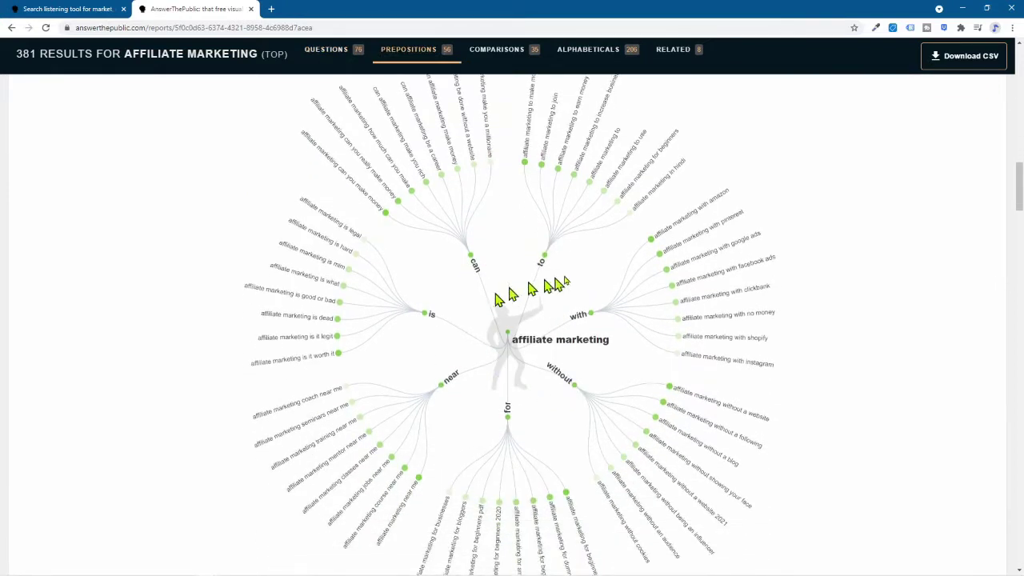
pyautogui.scroll(-9, 428, 392)
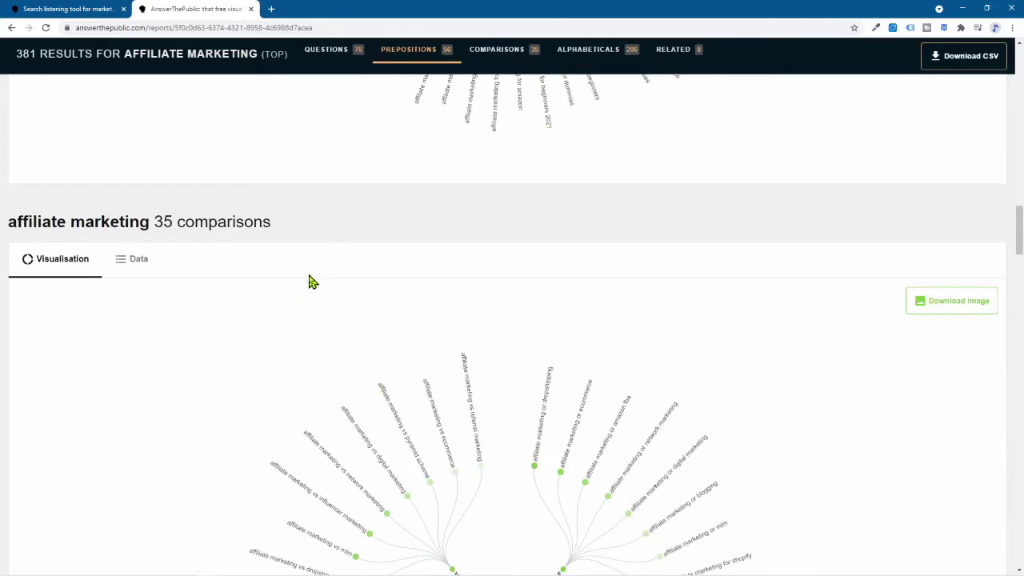
pyautogui.scroll(-4, 310, 284)
pyautogui.scroll(-1, 340, 356)
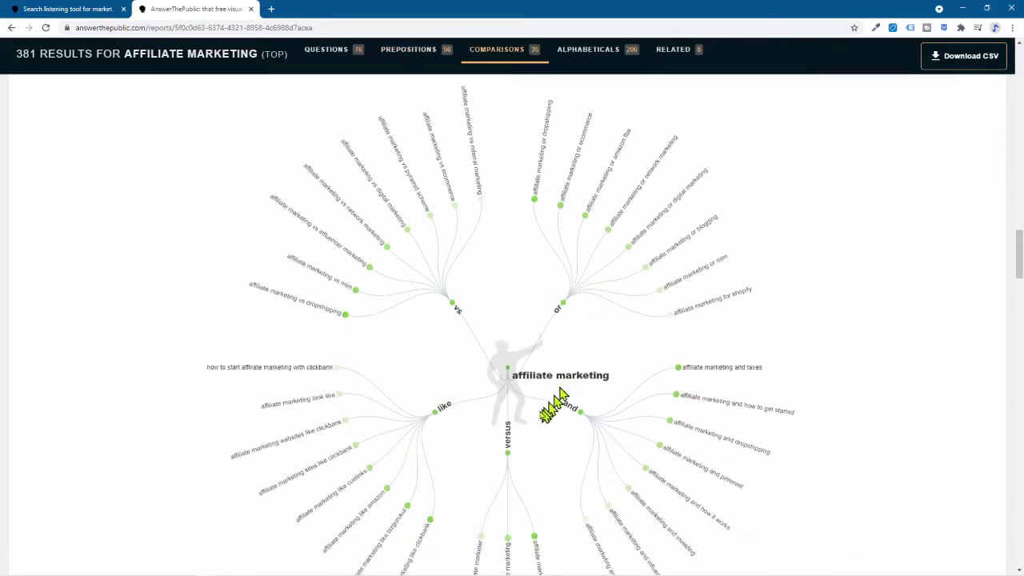
pyautogui.scroll(-5, 416, 477)
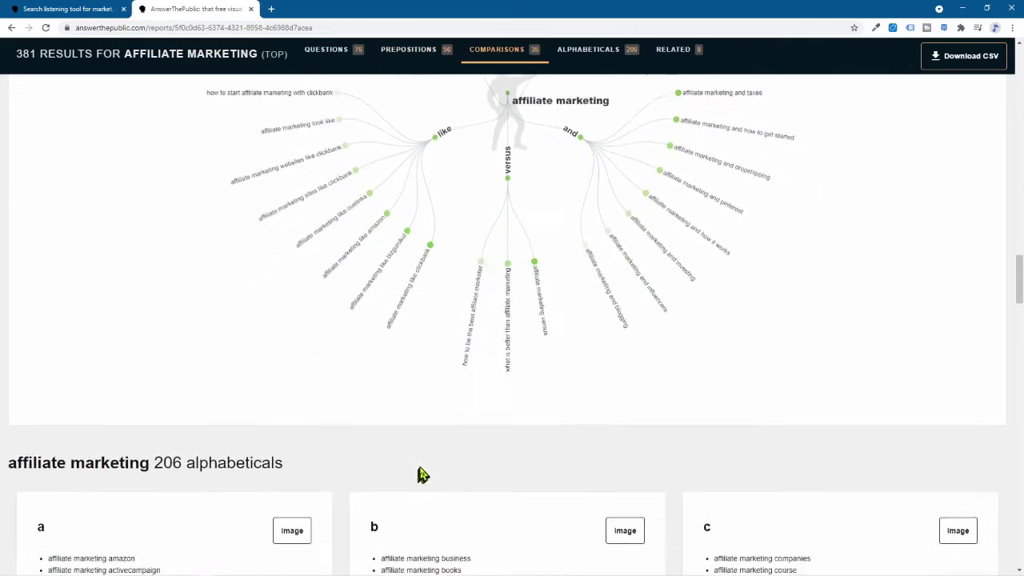
pyautogui.scroll(3, 423, 473)
pyautogui.scroll(-6, 423, 473)
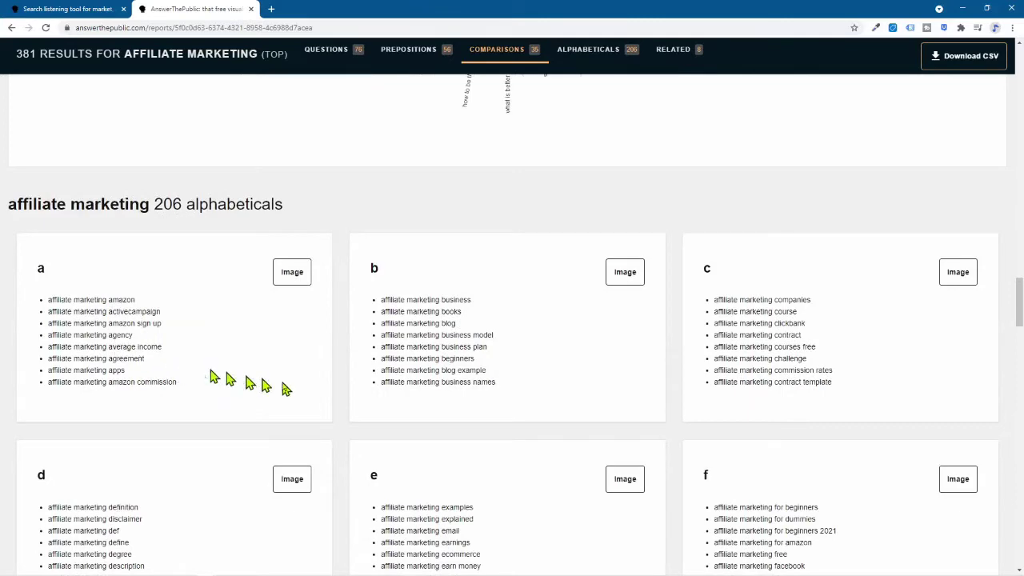
pyautogui.scroll(6, 484, 392)
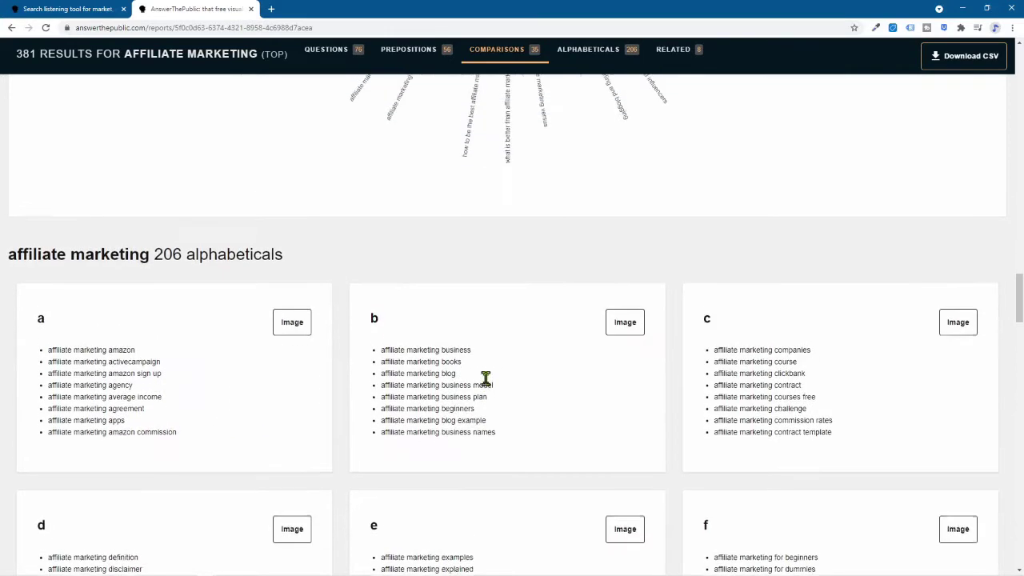
pyautogui.scroll(14, 485, 379)
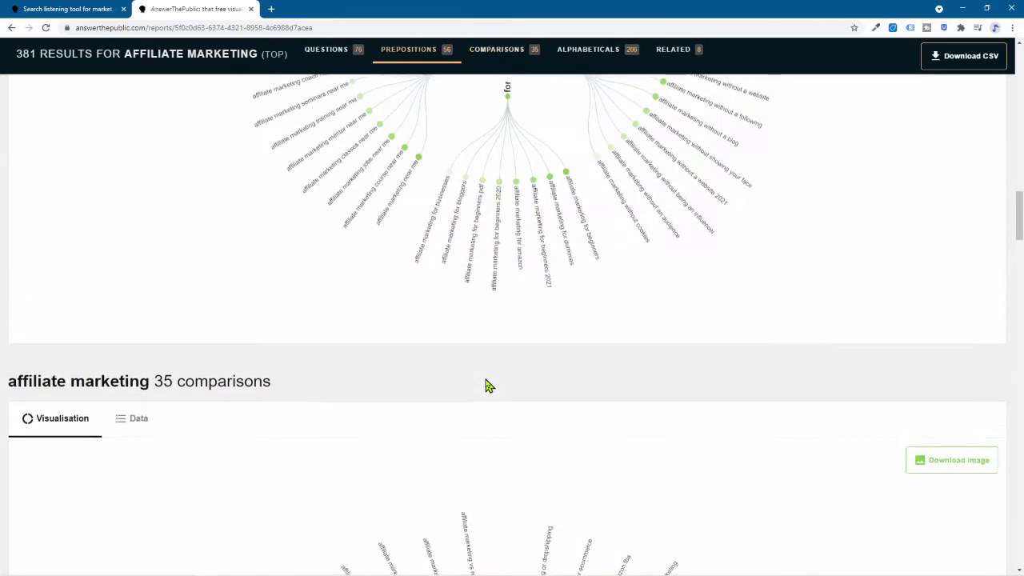
pyautogui.scroll(15, 487, 387)
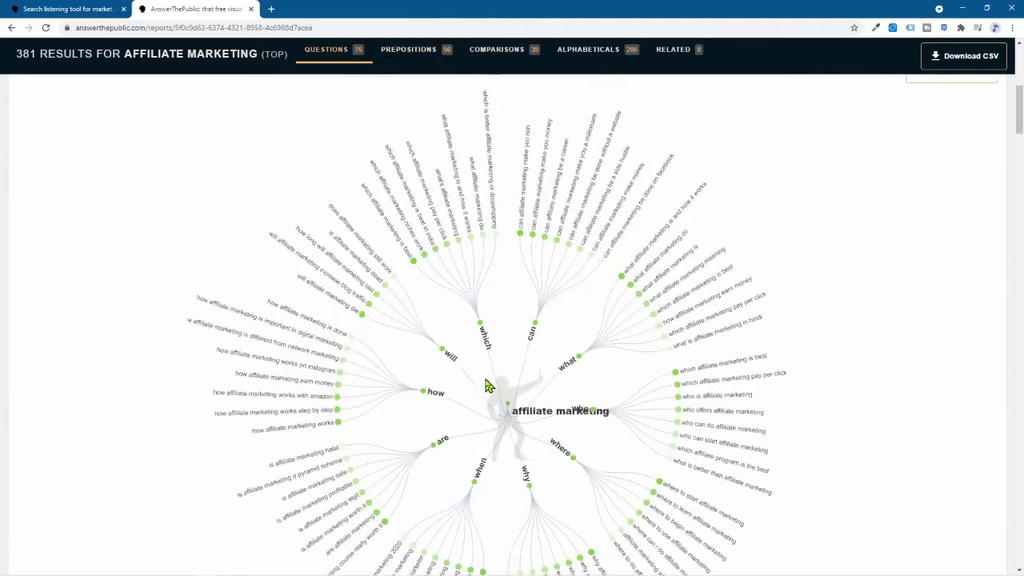
pyautogui.scroll(-3, 487, 387)
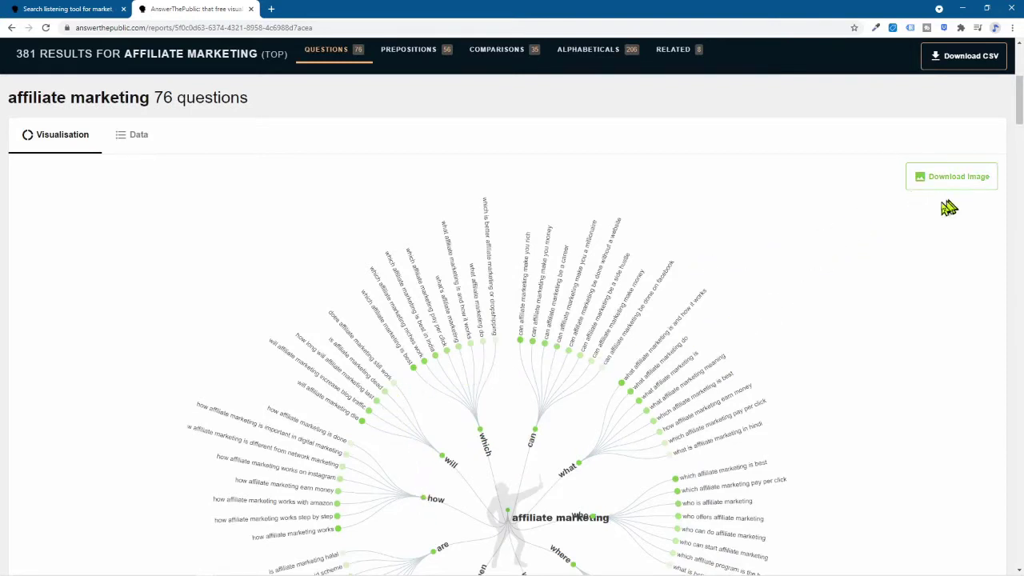
pyautogui.scroll(2, 949, 208)
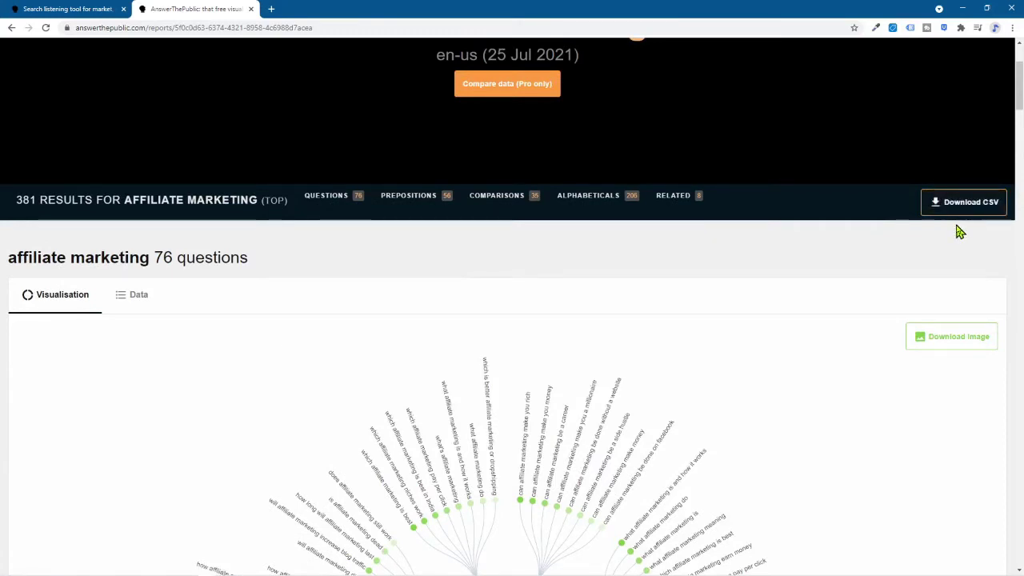
pyautogui.scroll(-2, 704, 300)
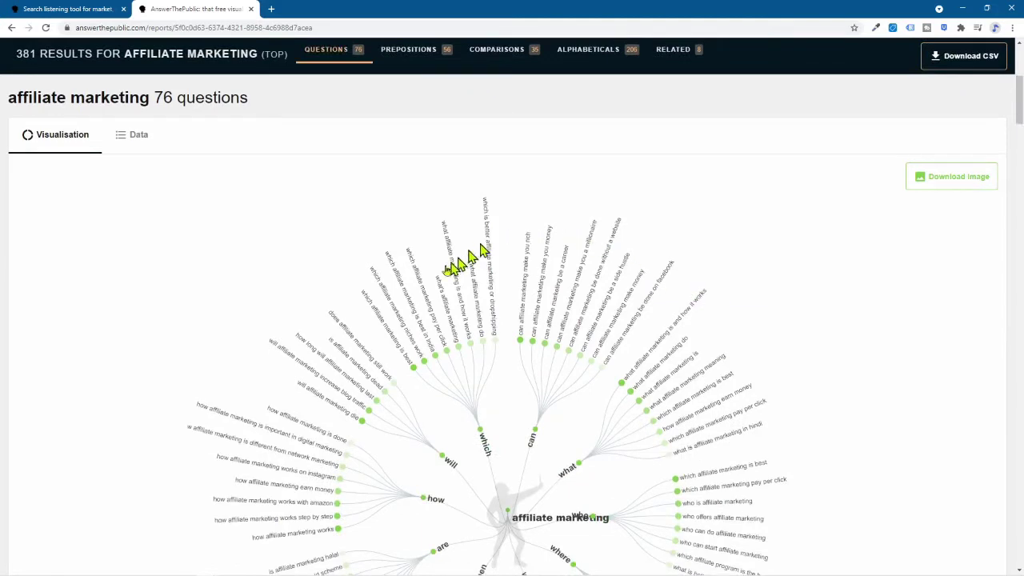
pyautogui.scroll(-3, 368, 416)
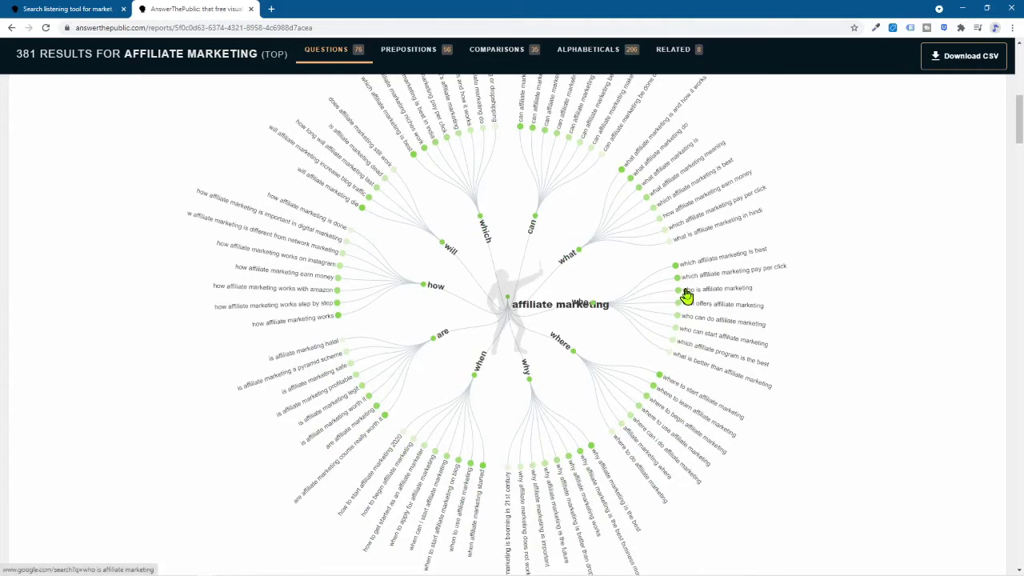
# - Cycle through open windows with Alt+Tab to reach the OpenOffice Calc CSV
pyautogui.hotkey('alt', 'Tab')
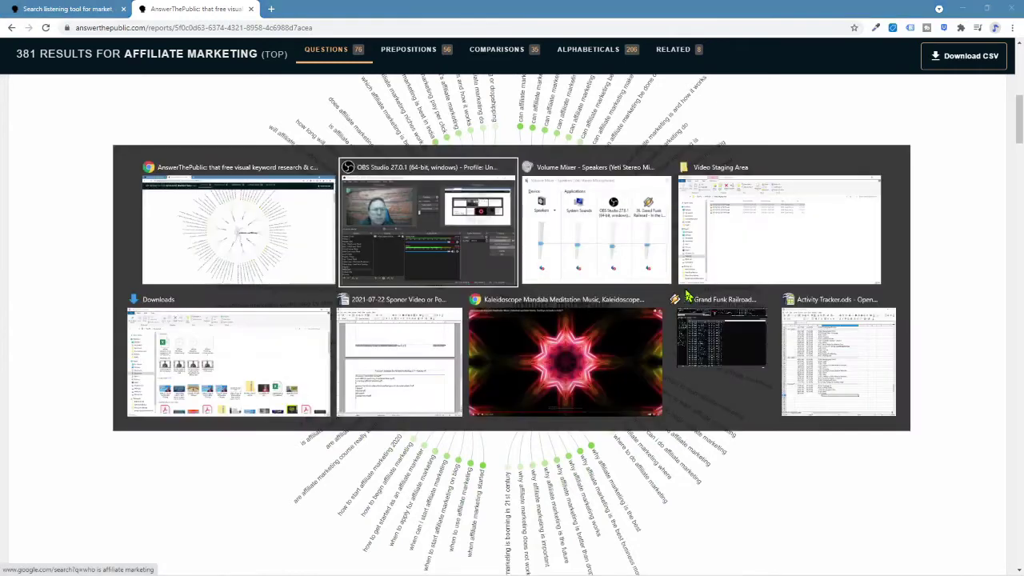
pyautogui.hotkey('alt', 'Tab')
pyautogui.hotkey('alt', 'Tab')
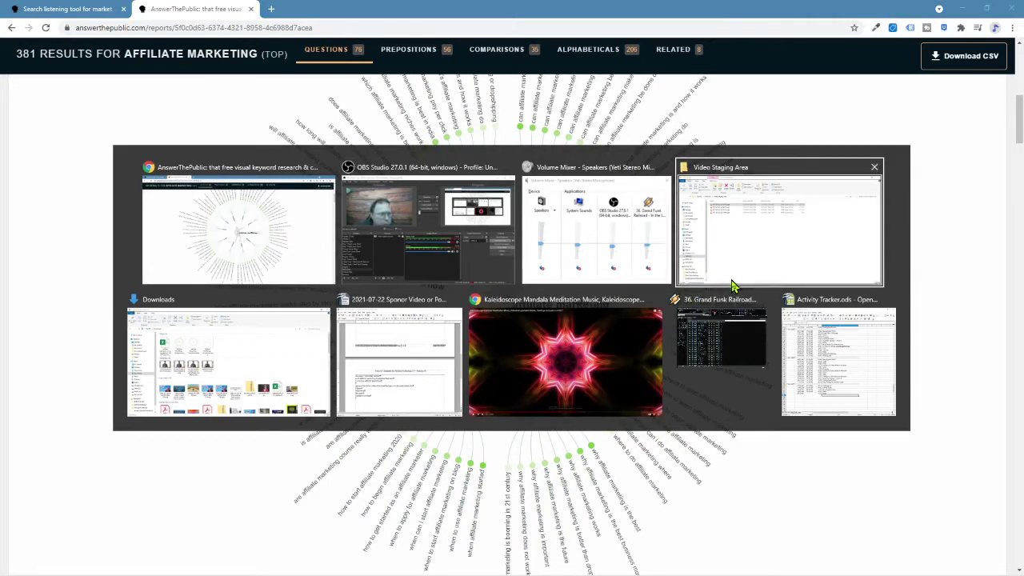
pyautogui.hotkey('alt', 'Tab')
pyautogui.press('Escape')
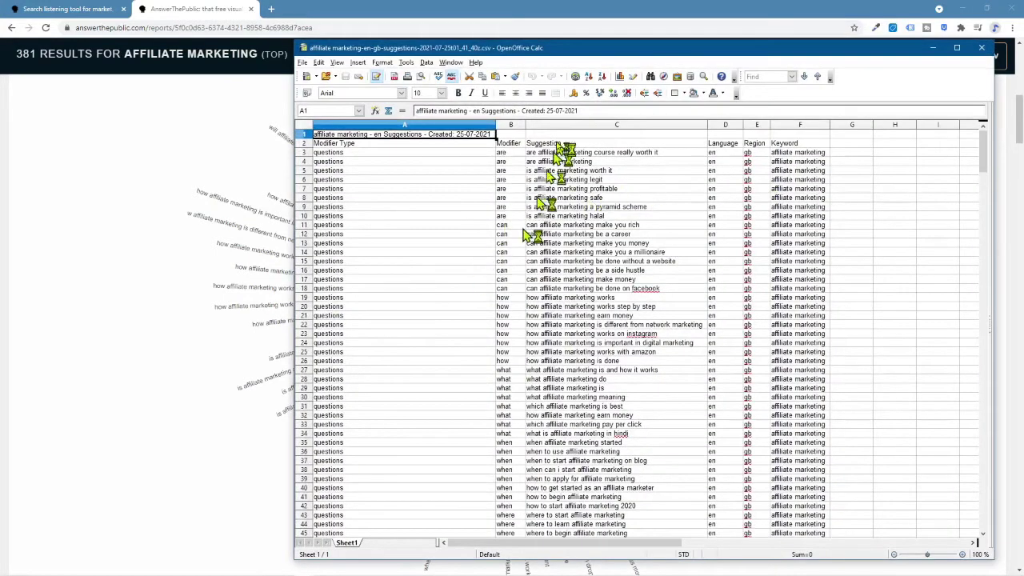
# - Reposition the Calc window and zoom the sheet to 167%
pyautogui.moveTo(645, 50); pyautogui.dragTo(521, 51)
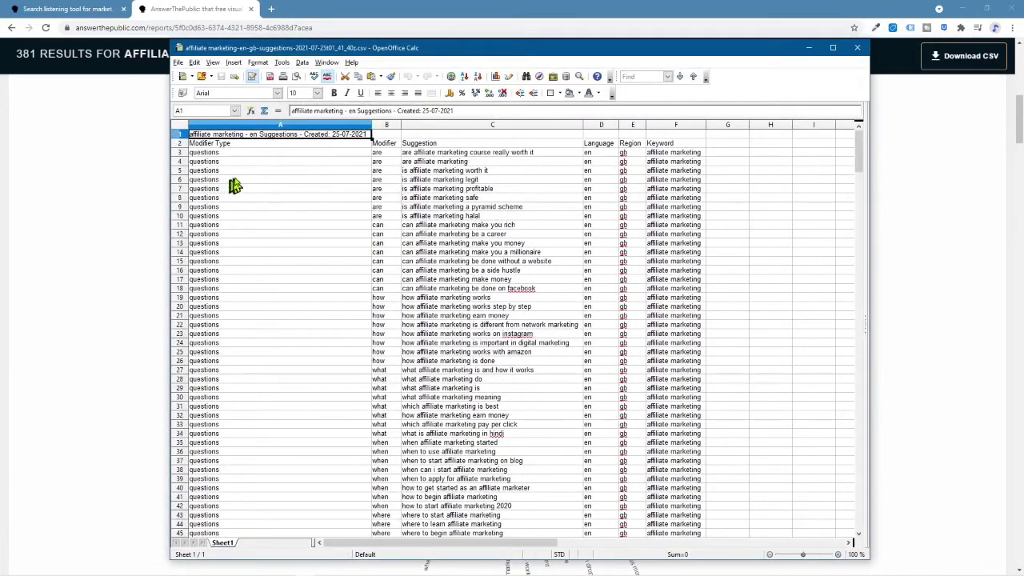
pyautogui.click(665, 156)
pyautogui.scroll(-20, 698, 160)
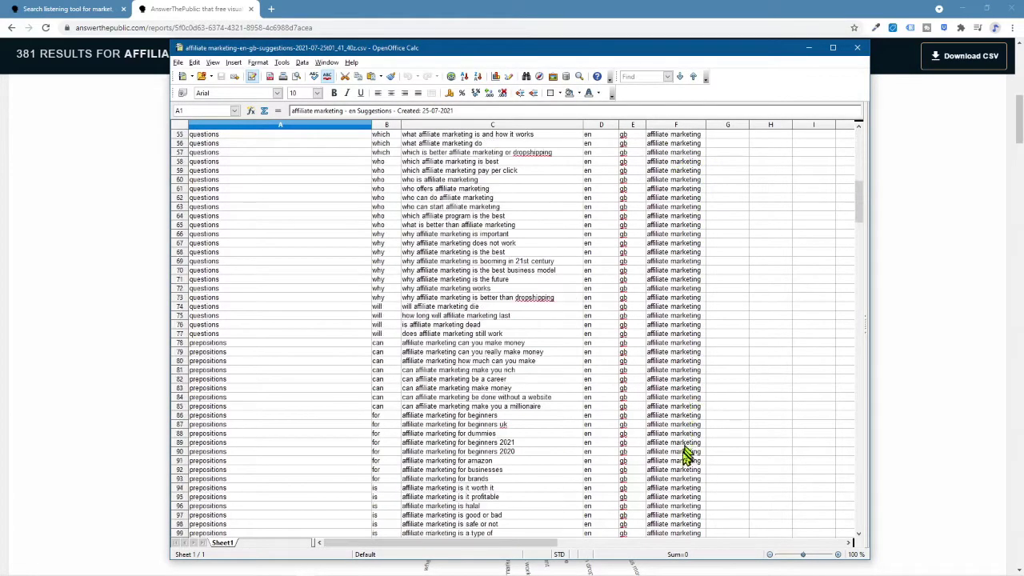
pyautogui.scroll(20, 676, 494)
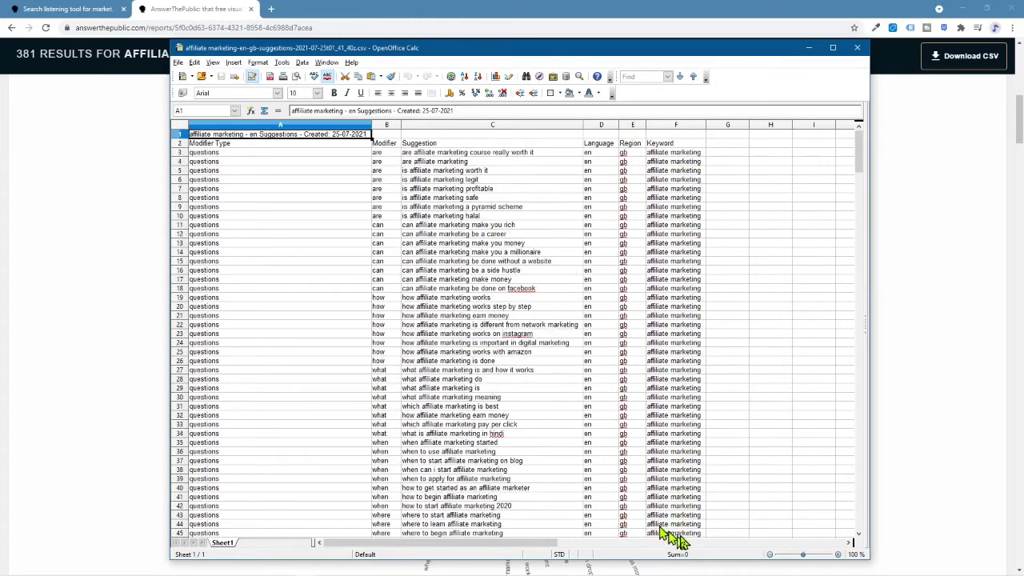
pyautogui.moveTo(803, 555); pyautogui.dragTo(811, 555)
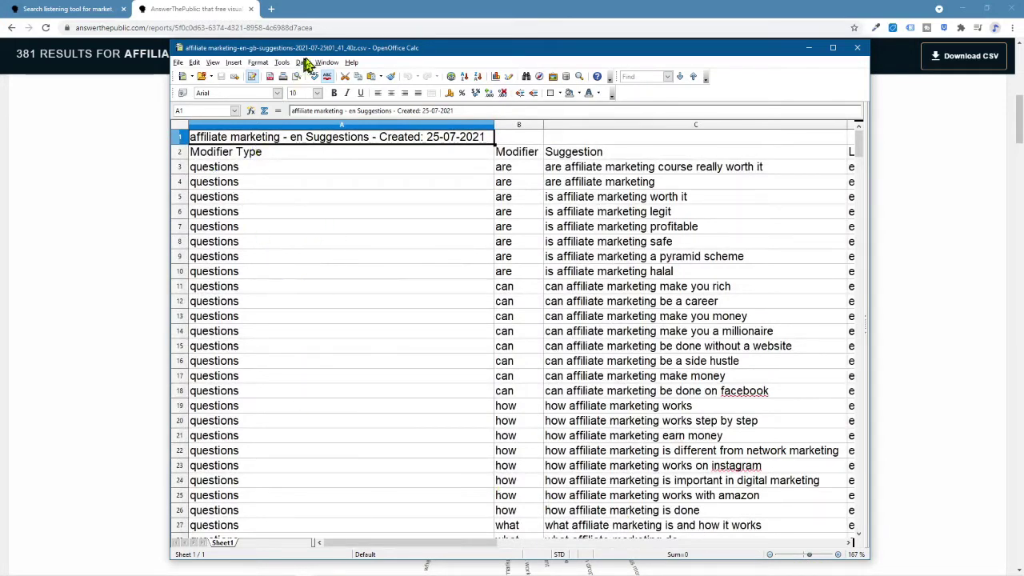
# - Peek at the report behind Calc, move the sheet back, and select cell C3
pyautogui.moveTo(295, 50); pyautogui.dragTo(633, 50)
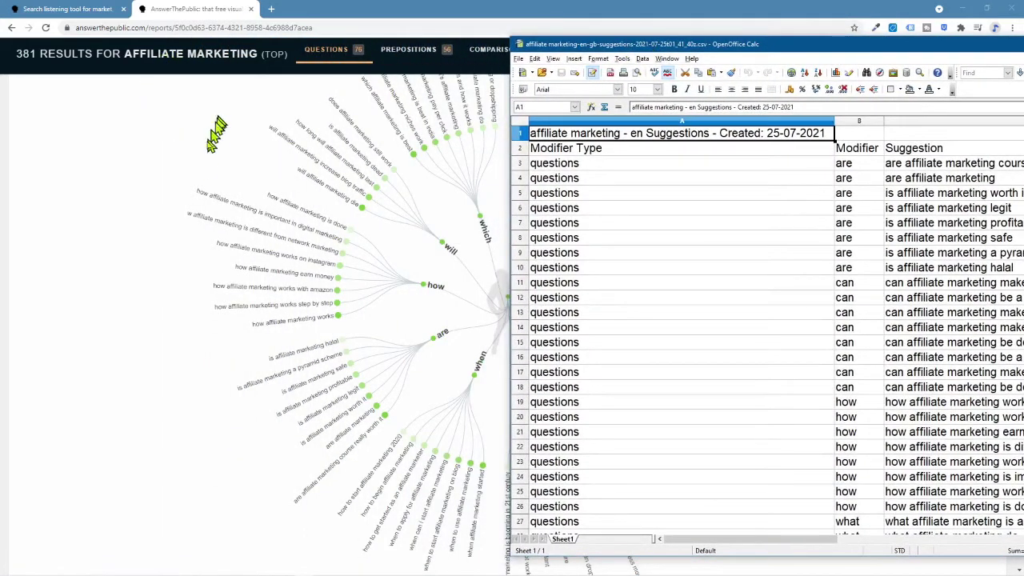
pyautogui.scroll(3, 206, 160)
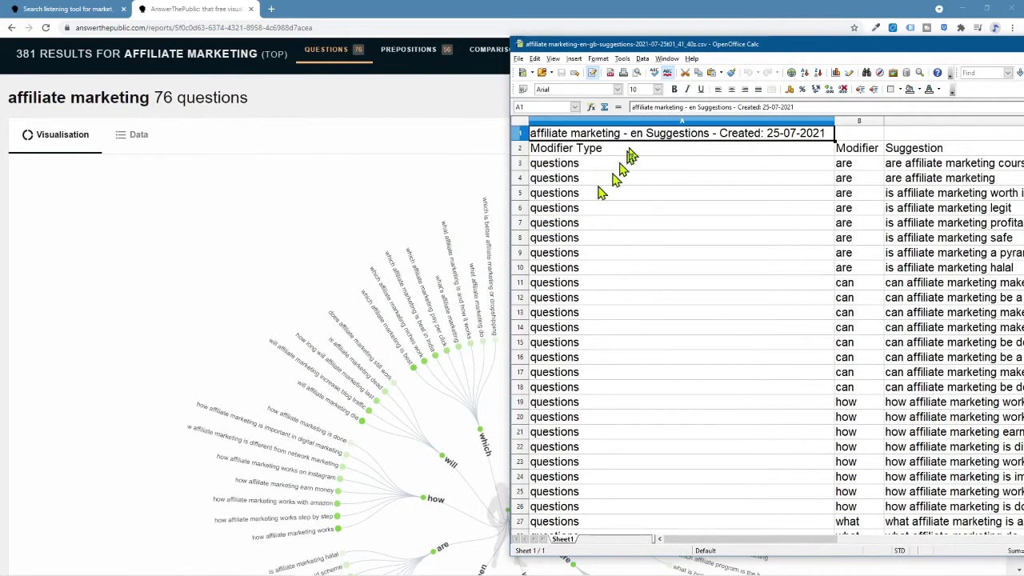
pyautogui.moveTo(811, 45); pyautogui.dragTo(596, 31)
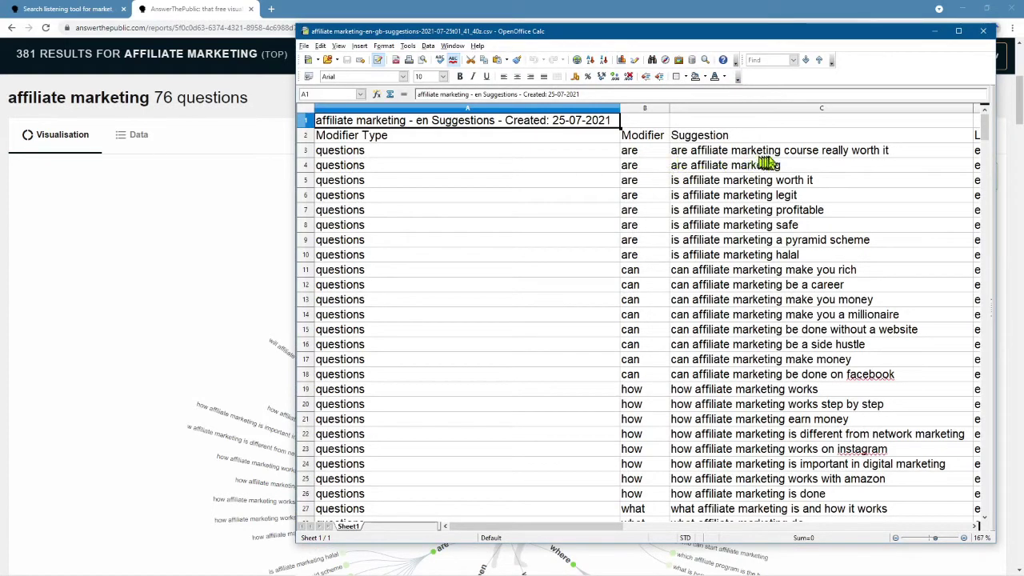
pyautogui.click(868, 153)
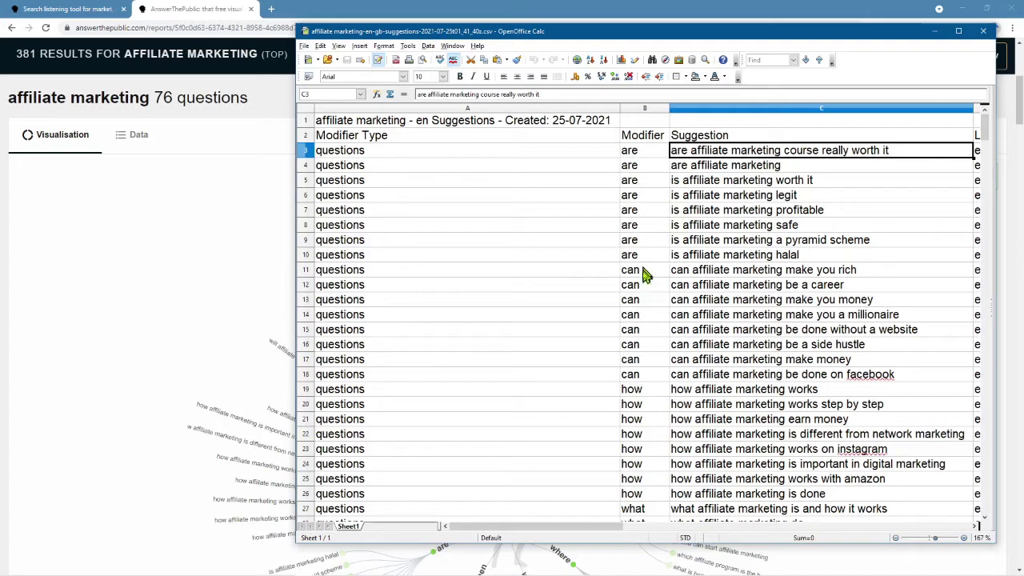
# - Zoom the browser report to 150% and scroll through the are, when and why branches
pyautogui.click(142, 273)
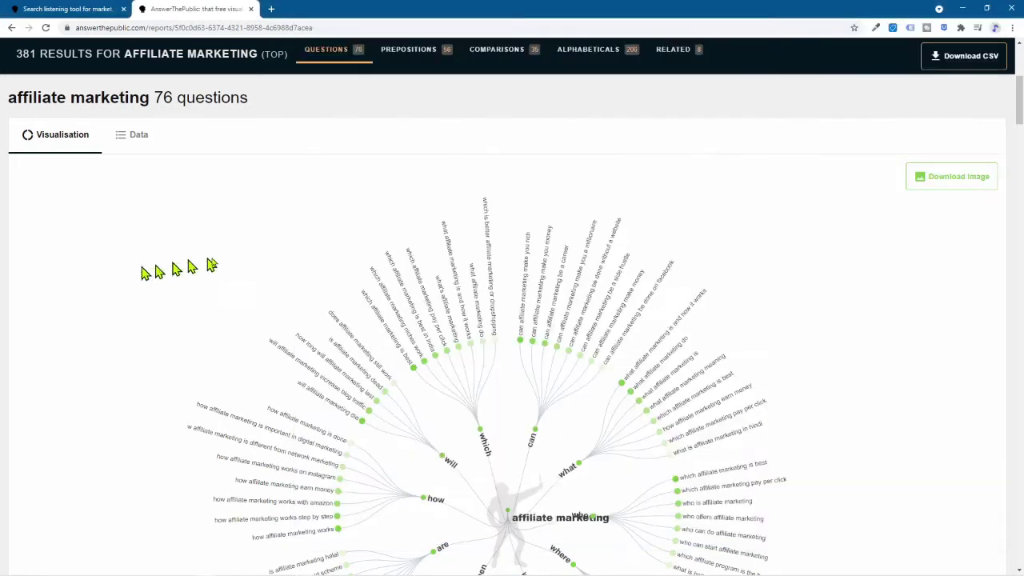
pyautogui.scroll(-3, 267, 258)
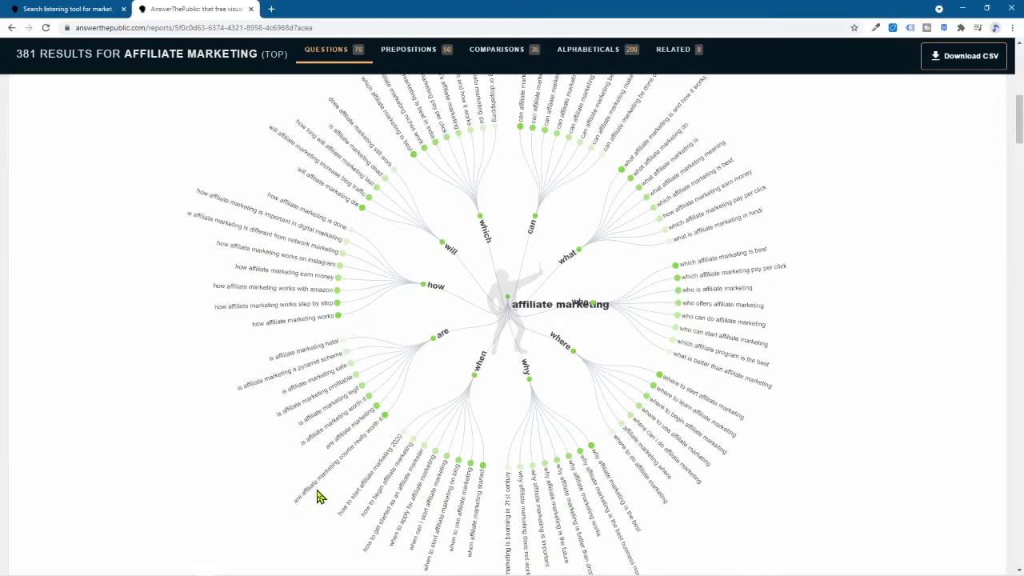
pyautogui.hotkey('ctrl', '+')
pyautogui.hotkey('ctrl', '+')
pyautogui.hotkey('ctrl', '+')
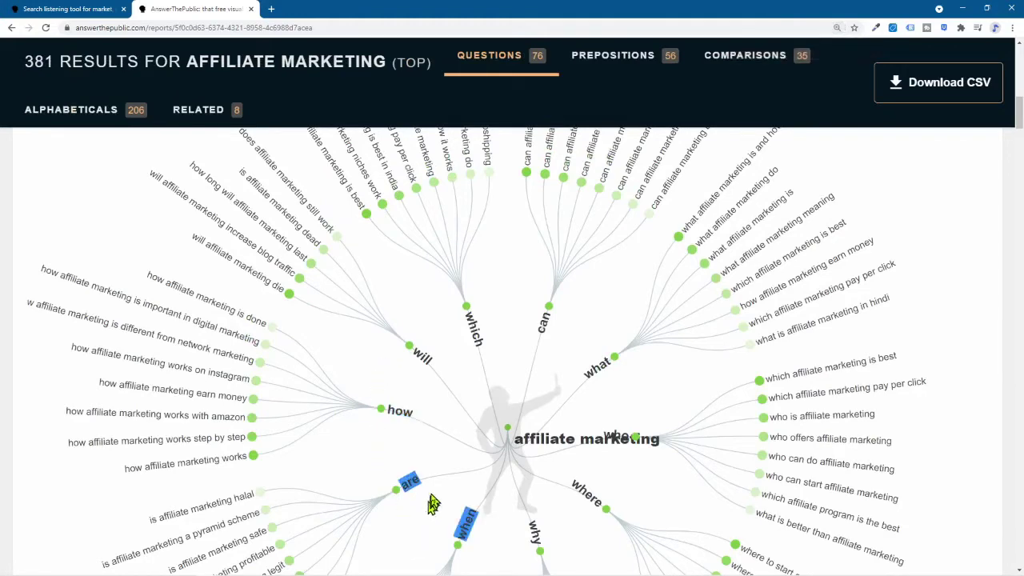
pyautogui.scroll(-3, 432, 504)
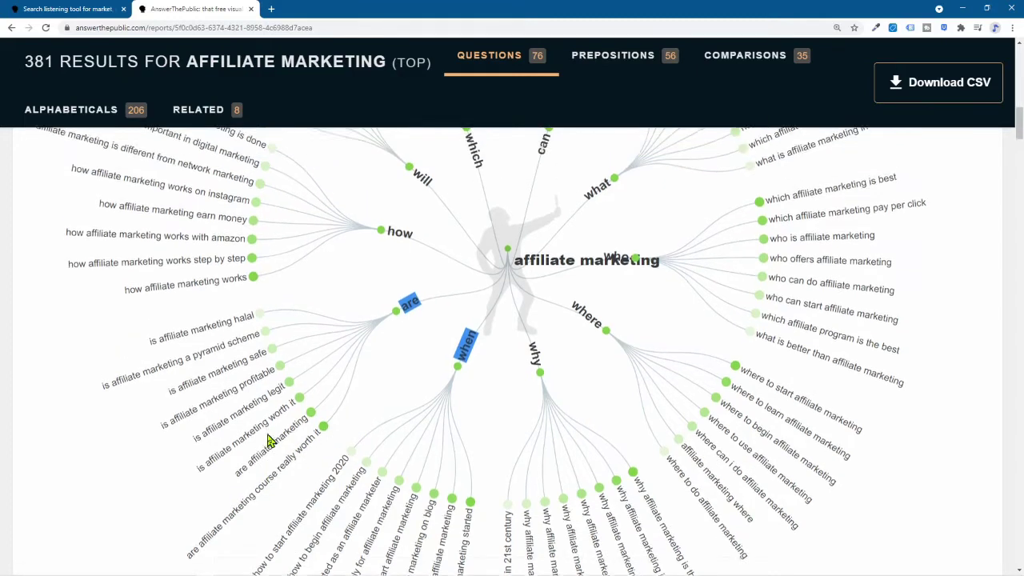
pyautogui.scroll(1, 269, 442)
pyautogui.scroll(-2, 469, 434)
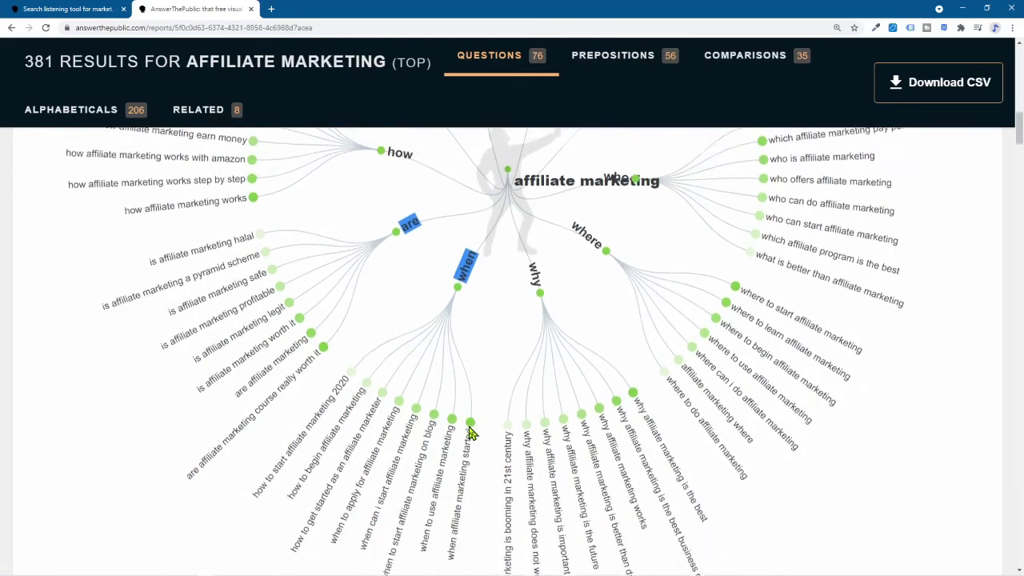
pyautogui.scroll(2, 412, 286)
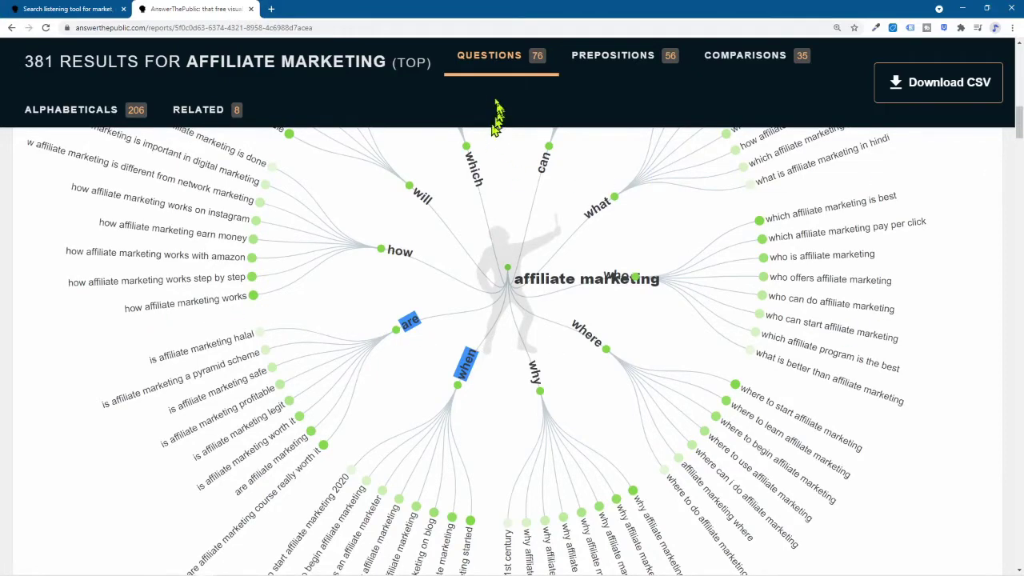
pyautogui.hotkey('alt', 'Tab')
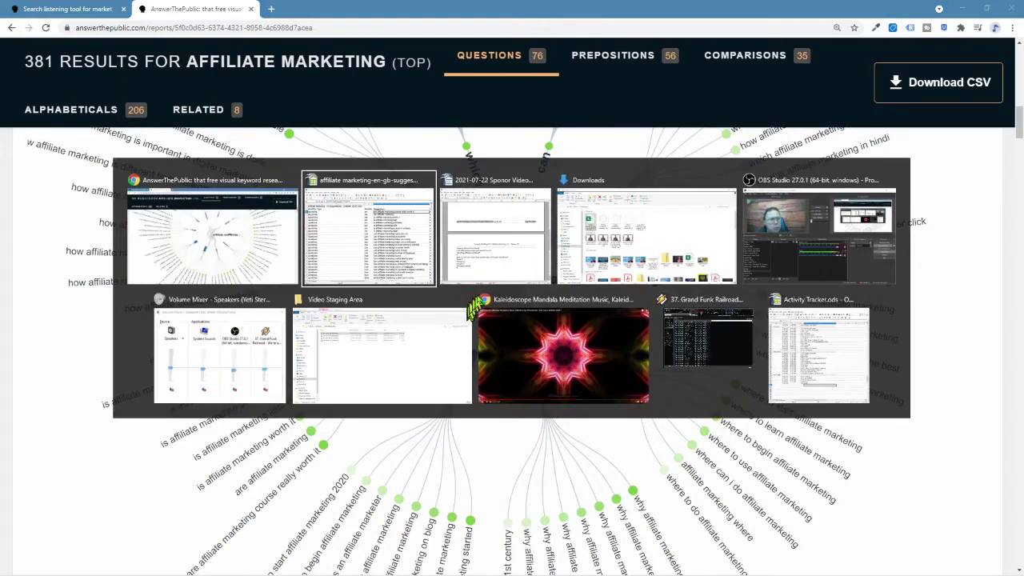
# - Scroll the Calc sheet down to the how, what and when questions
pyautogui.scroll(-3, 592, 316)
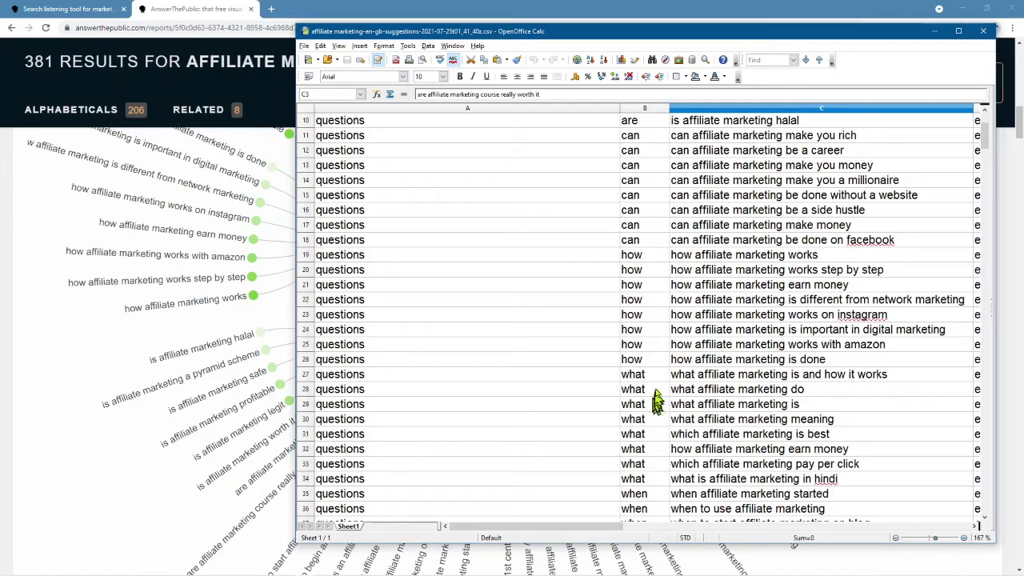
# - Reset the browser report zoom to 100% and scroll to the 76-question wheel
pyautogui.click(795, 16)
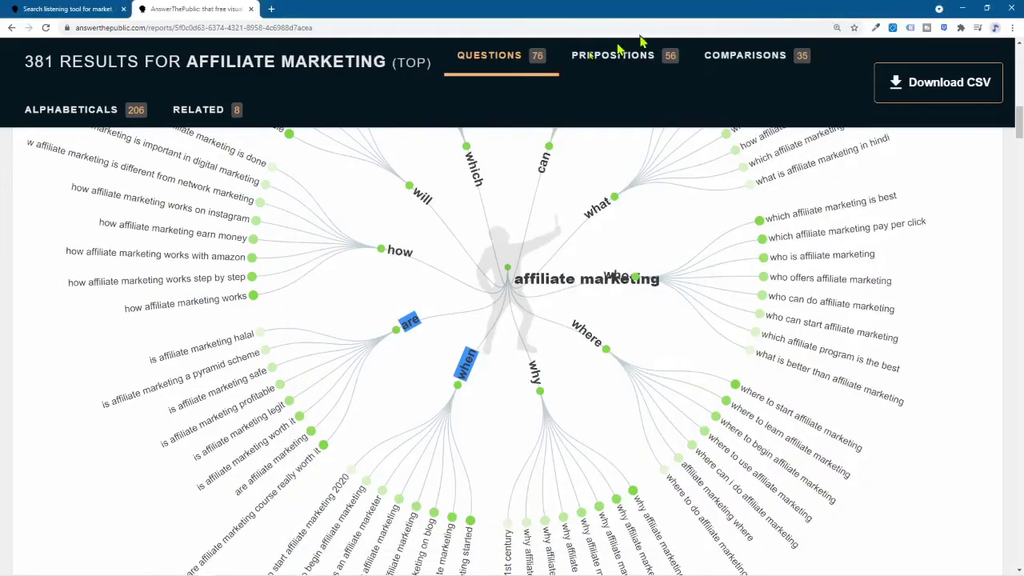
pyautogui.scroll(3, 185, 428)
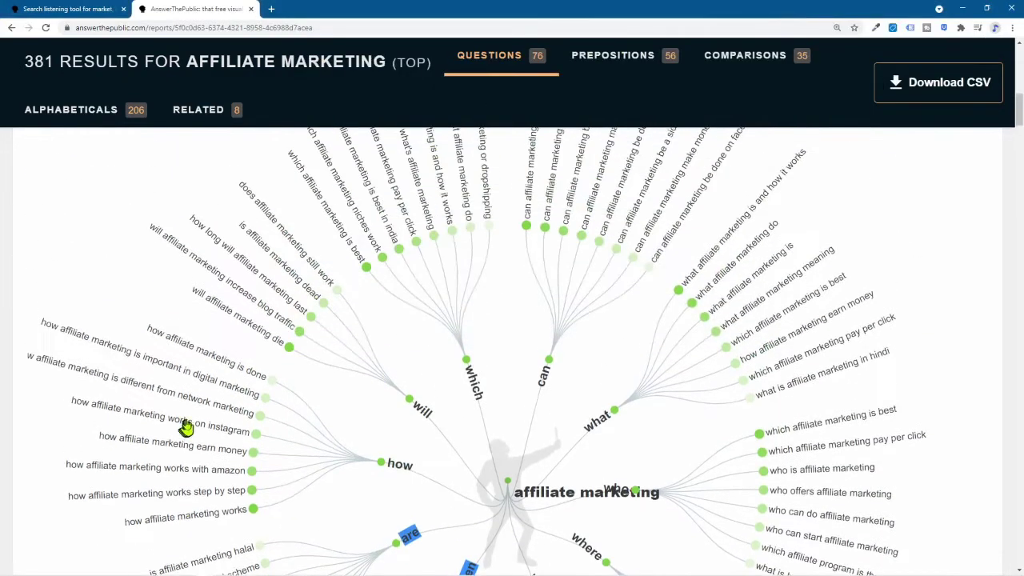
pyautogui.hotkey('ctrl', '-')
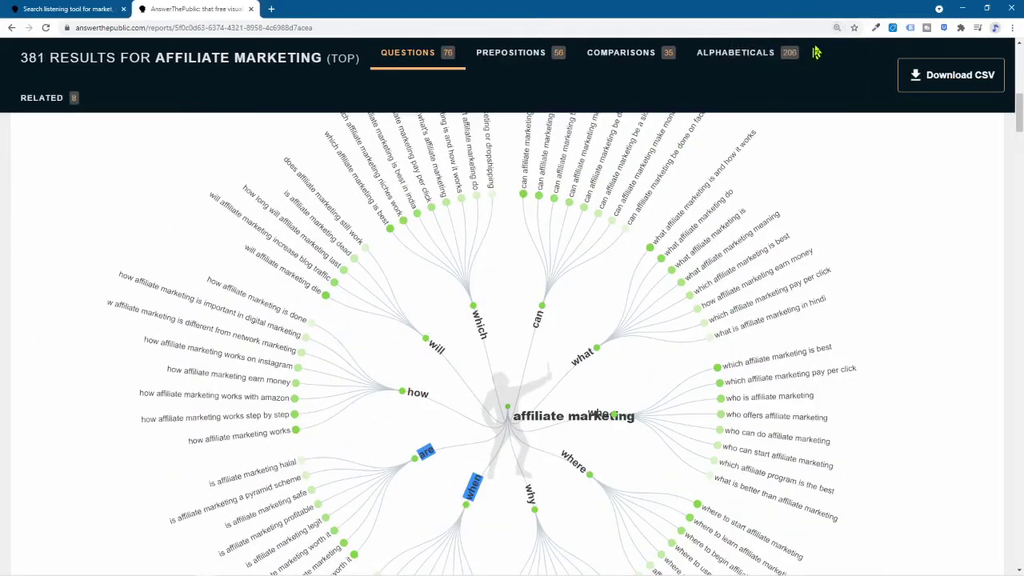
pyautogui.hotkey('ctrl', '-')
pyautogui.click(836, 48)
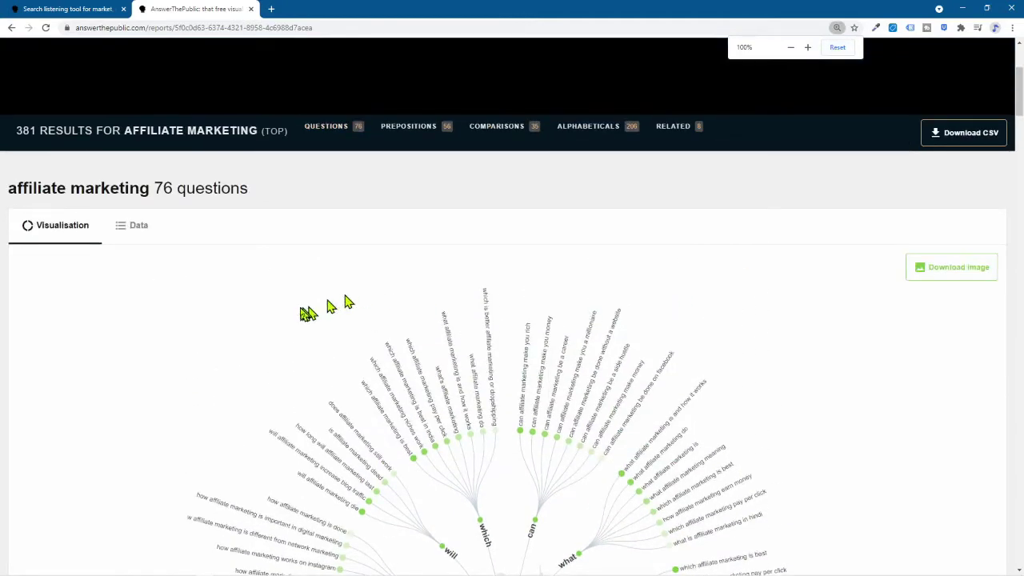
pyautogui.scroll(-1, 612, 388)
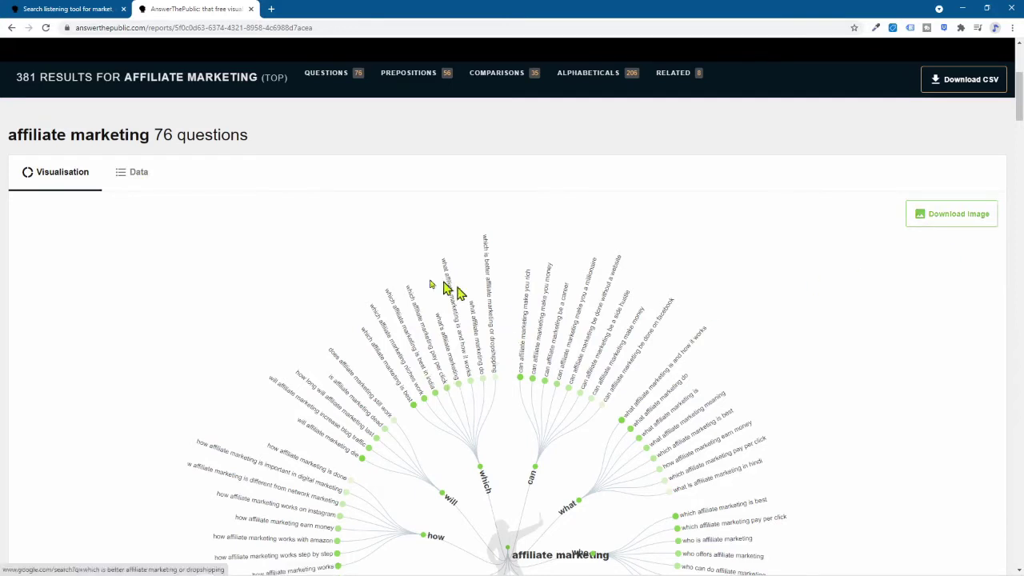
pyautogui.scroll(-1, 943, 256)
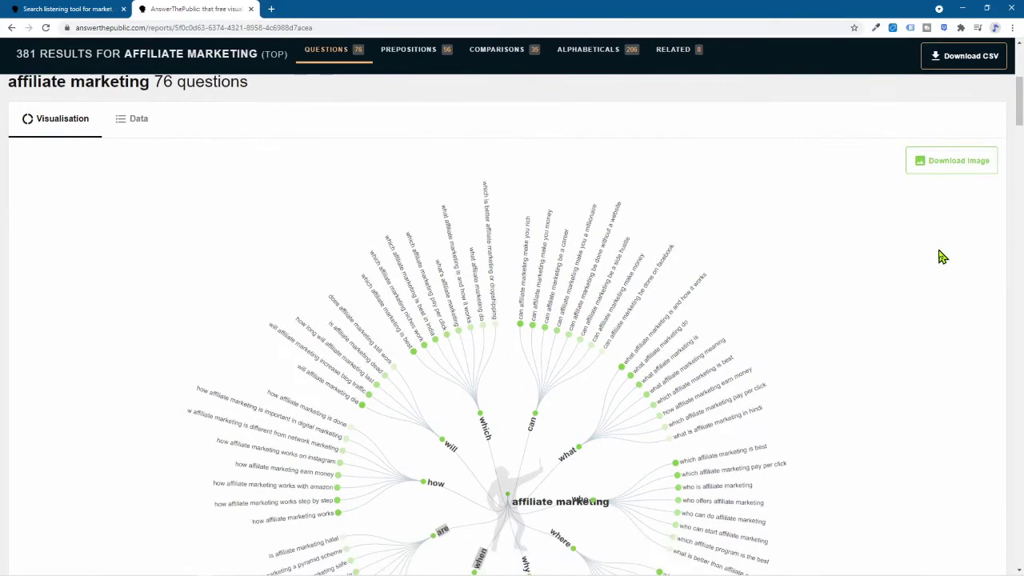
pyautogui.click(953, 178)
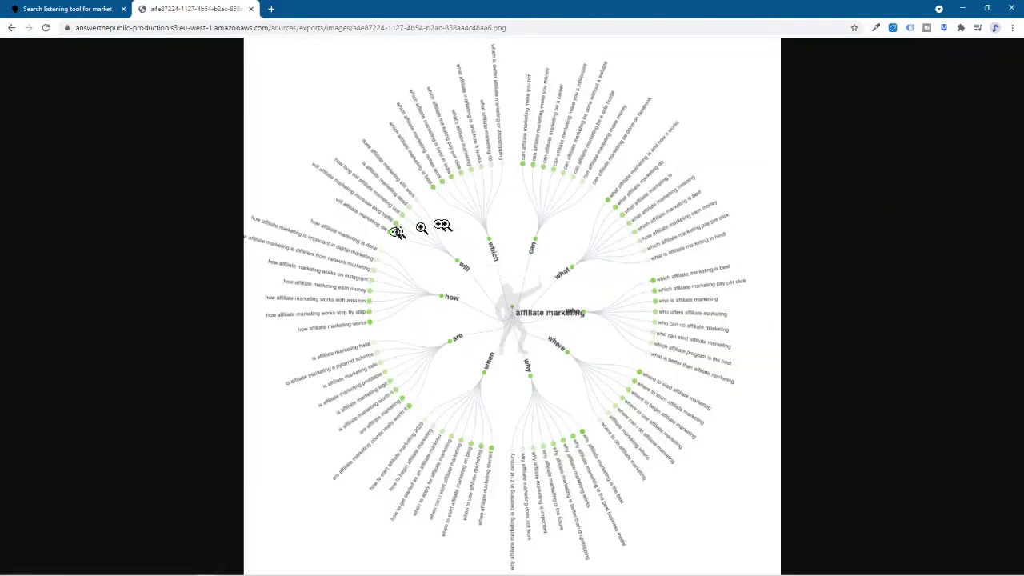
pyautogui.rightClick(429, 206)
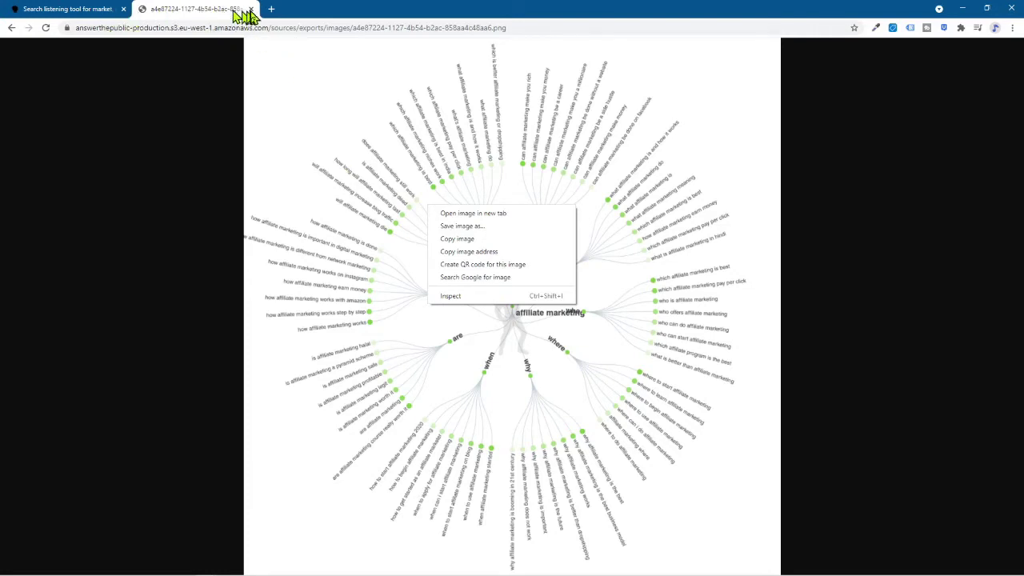
pyautogui.click(11, 32)
pyautogui.click(11, 28)
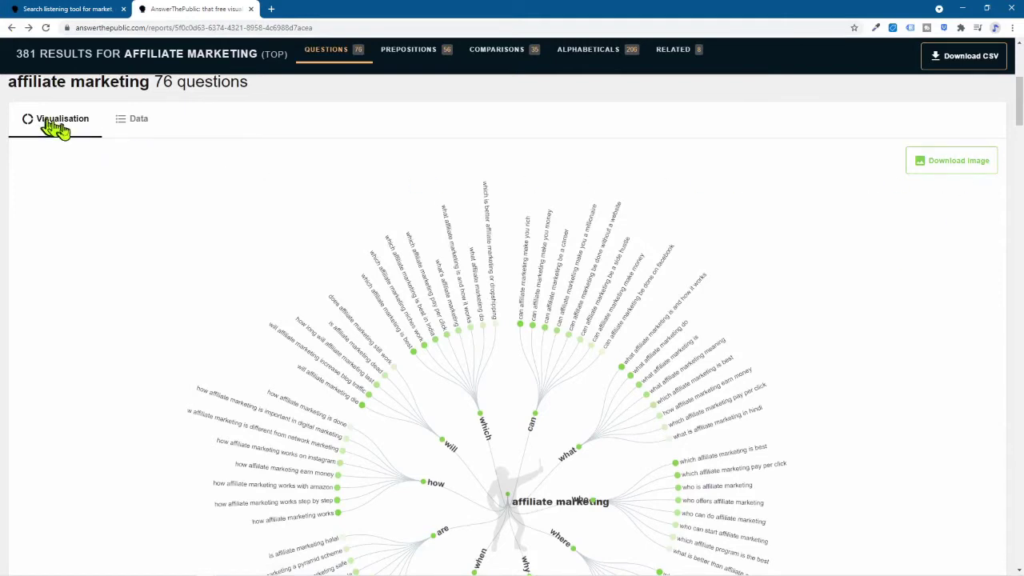
pyautogui.click(140, 128)
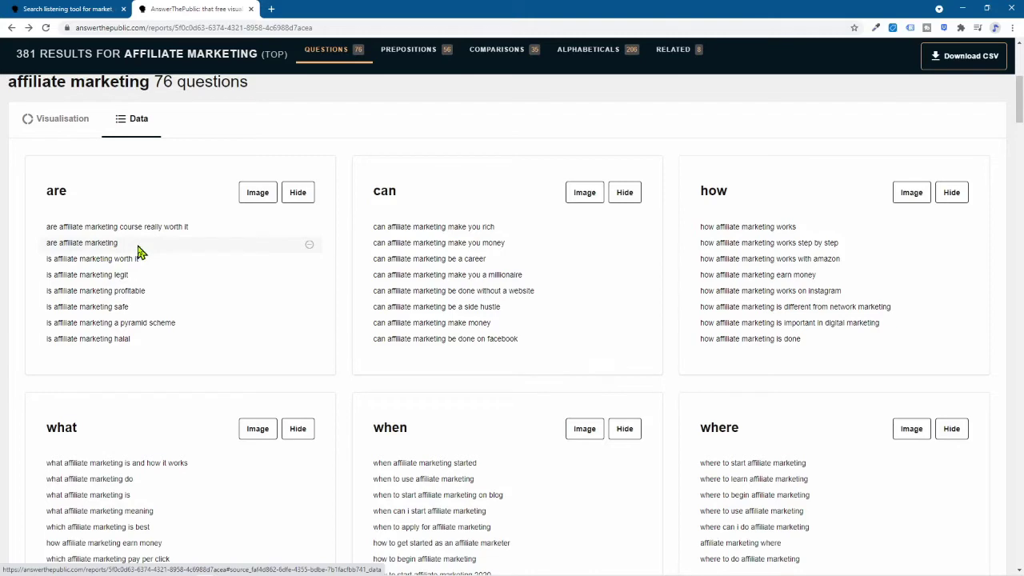
# - Open a new blank browser tab beside the report
pyautogui.click(271, 9)
# - Enter 'are affiliate marketing' in the new tab's address bar, then close that tab
pyautogui.click(268, 30)
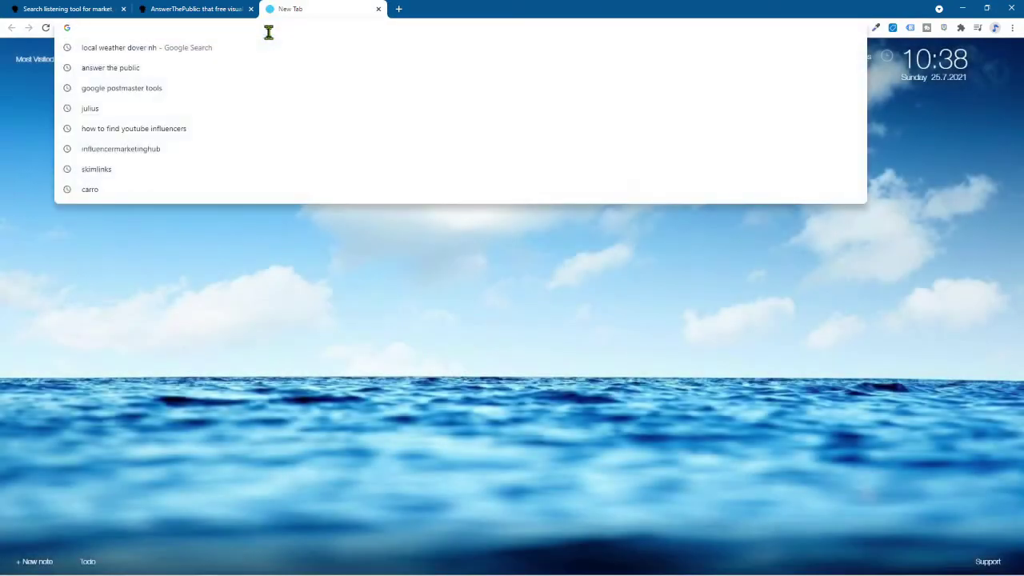
pyautogui.write('are aff')
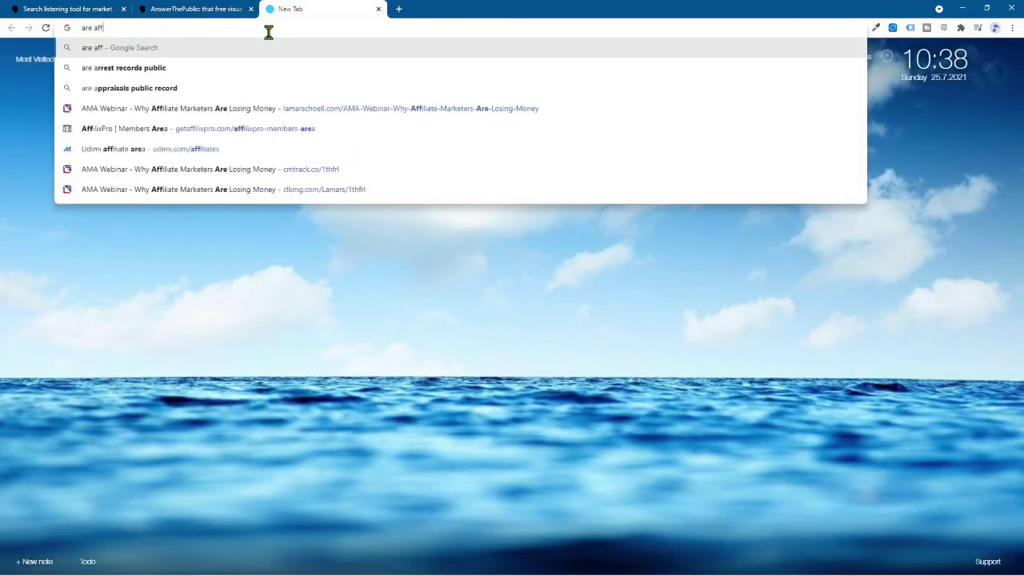
pyautogui.write('iliate mar')
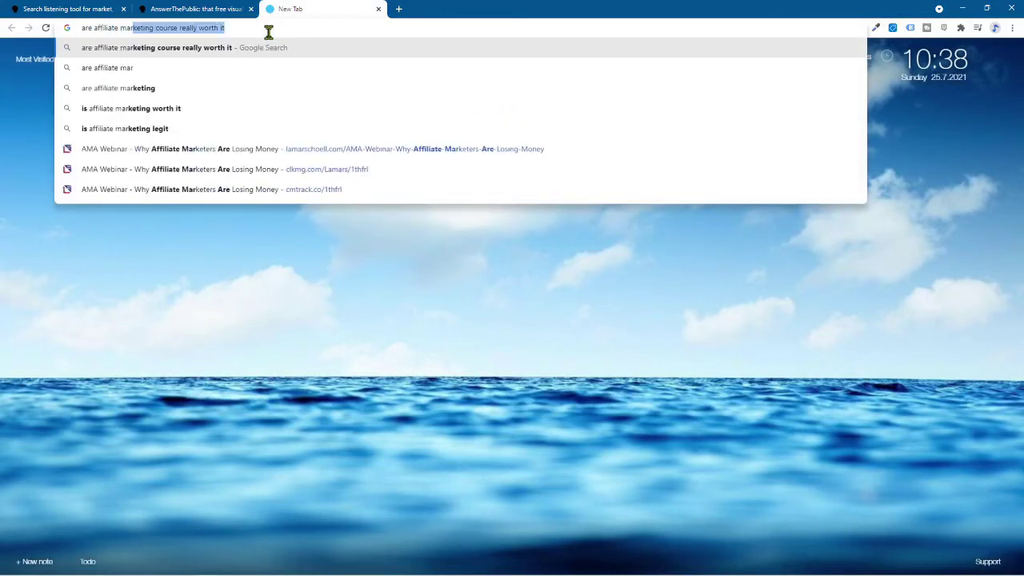
pyautogui.write('keting course really worth it')
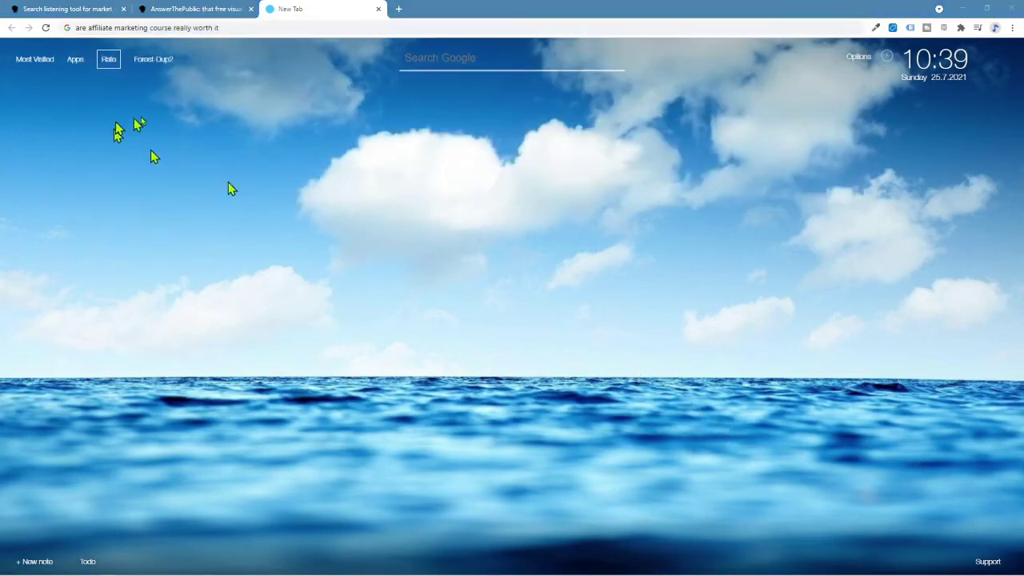
pyautogui.click(378, 9)
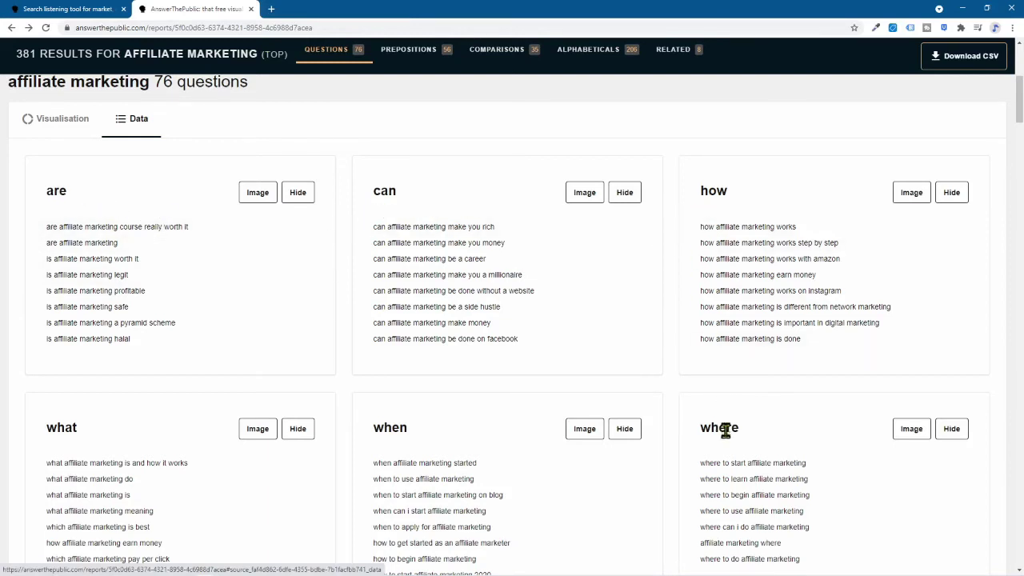
# - Switch the 56 prepositions from wheel to data lists
pyautogui.scroll(-5, 244, 411)
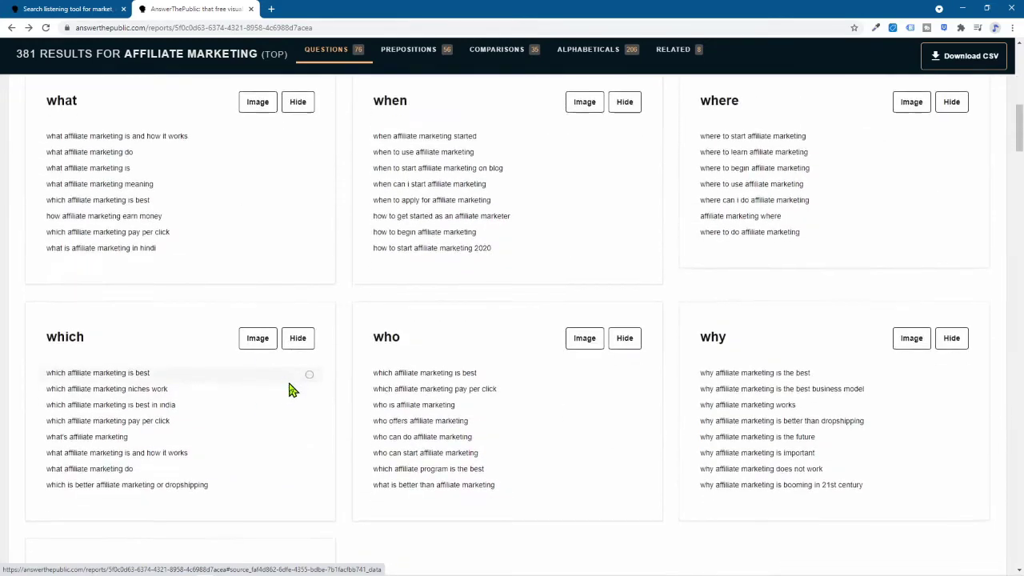
pyautogui.scroll(-2, 292, 389)
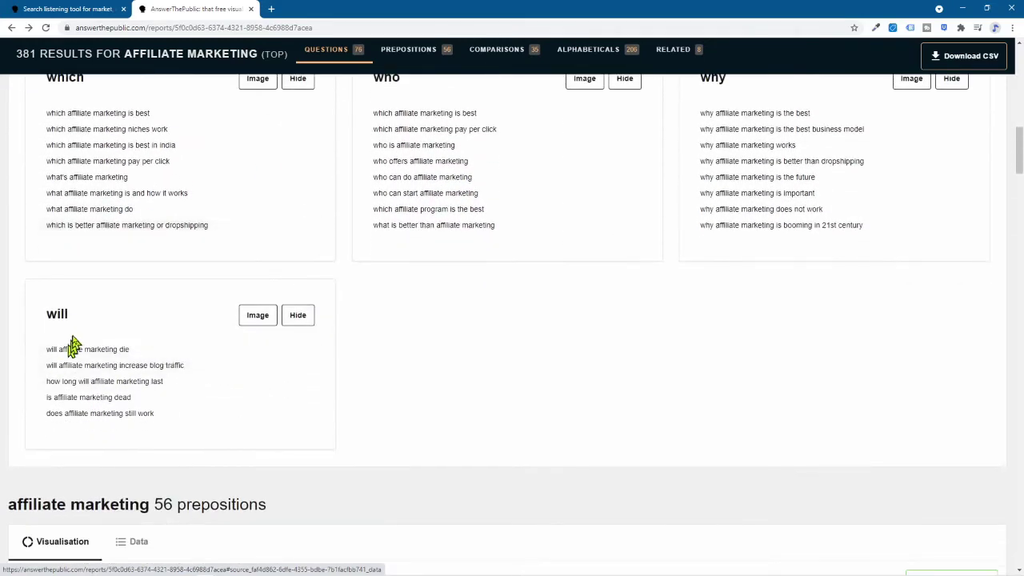
pyautogui.scroll(-4, 107, 366)
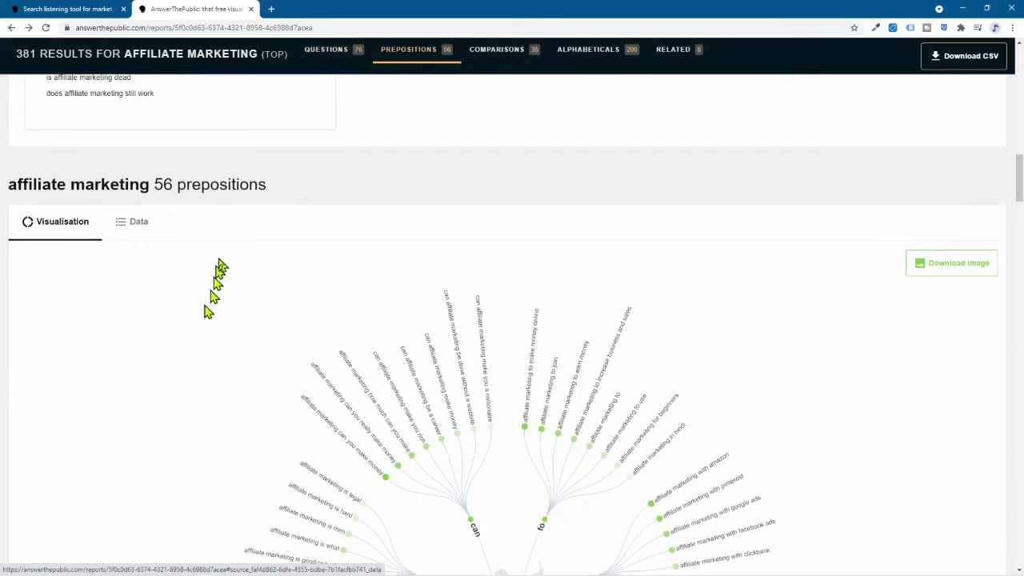
pyautogui.scroll(-1, 256, 239)
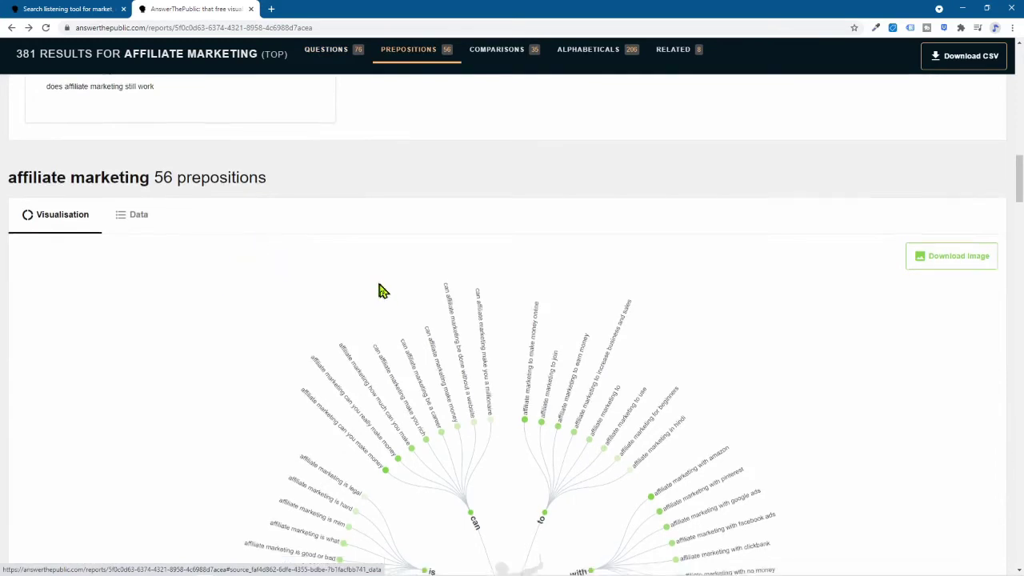
pyautogui.scroll(1, 272, 228)
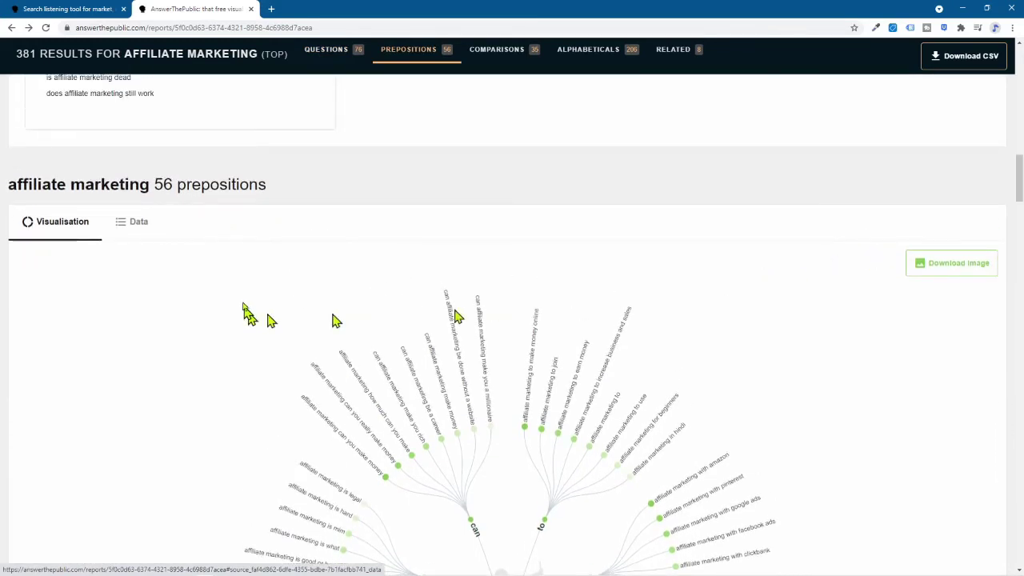
pyautogui.click(141, 228)
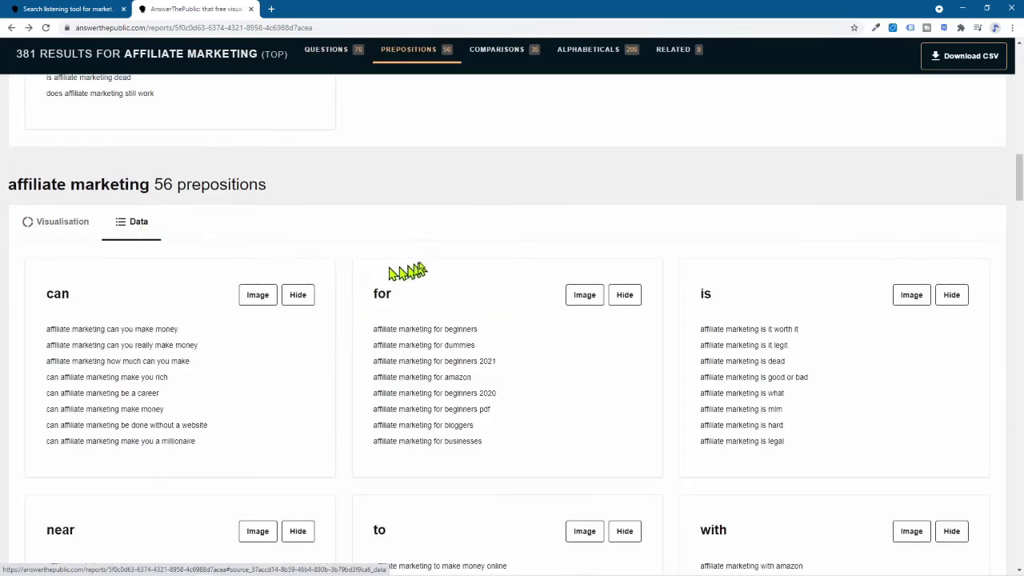
# - Show the 35 comparisons as data lists under and, like, or, versus and vs
pyautogui.scroll(-1, 423, 269)
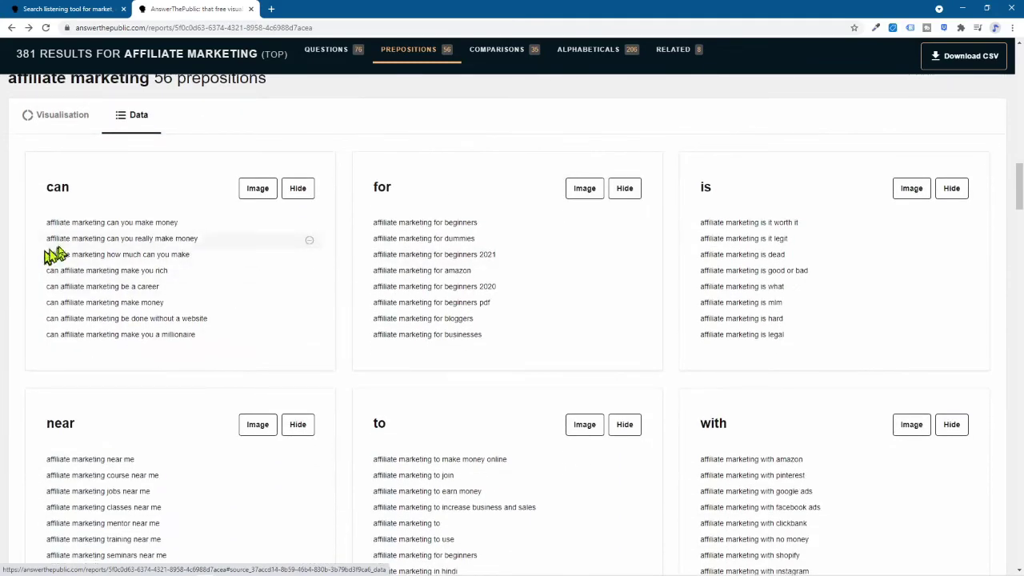
pyautogui.scroll(-4, 486, 286)
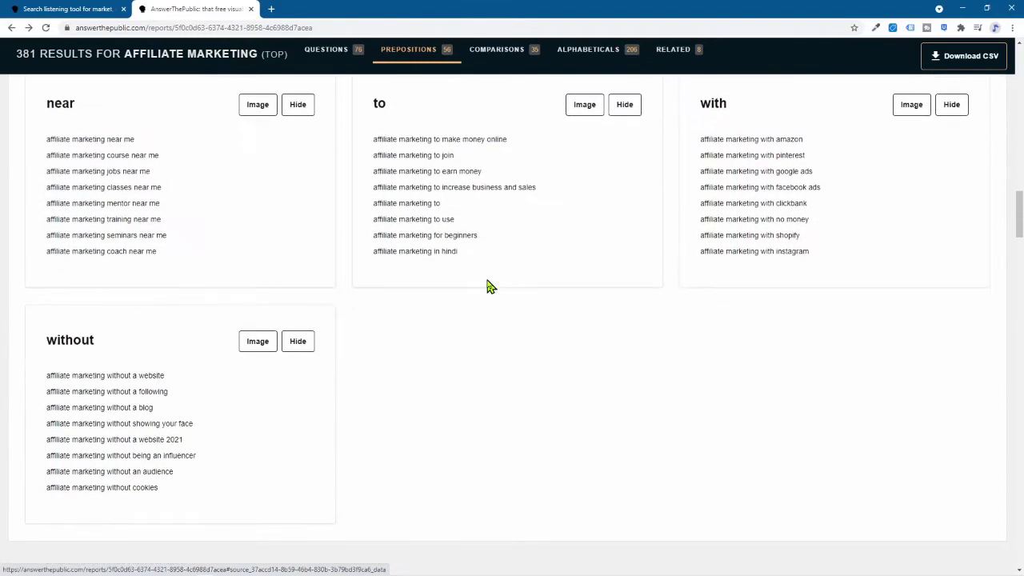
pyautogui.scroll(-3, 486, 286)
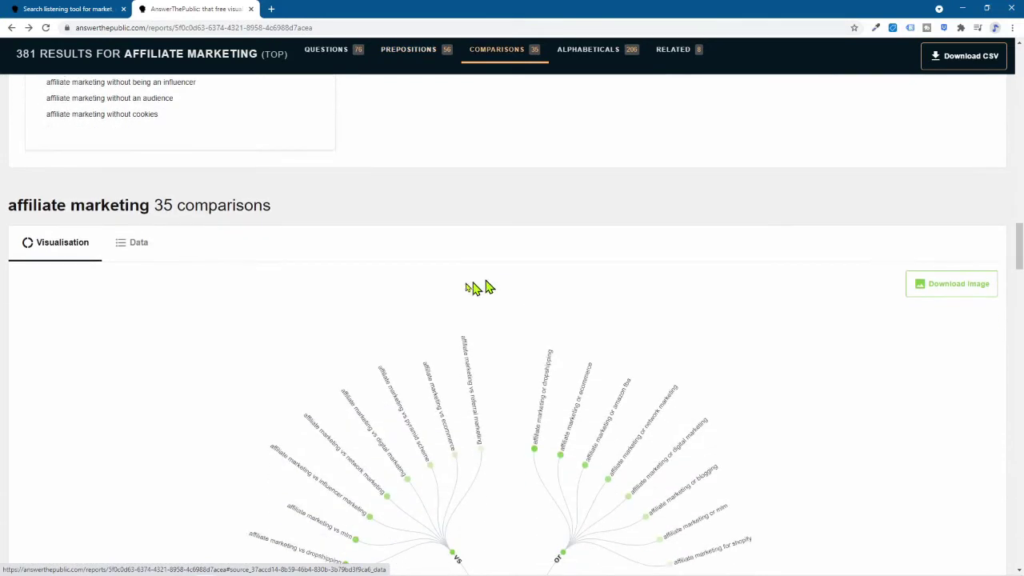
pyautogui.click(147, 251)
# - Scroll through the comparison data lists grouped under and, like, or, versus and vs
pyautogui.scroll(-3, 450, 305)
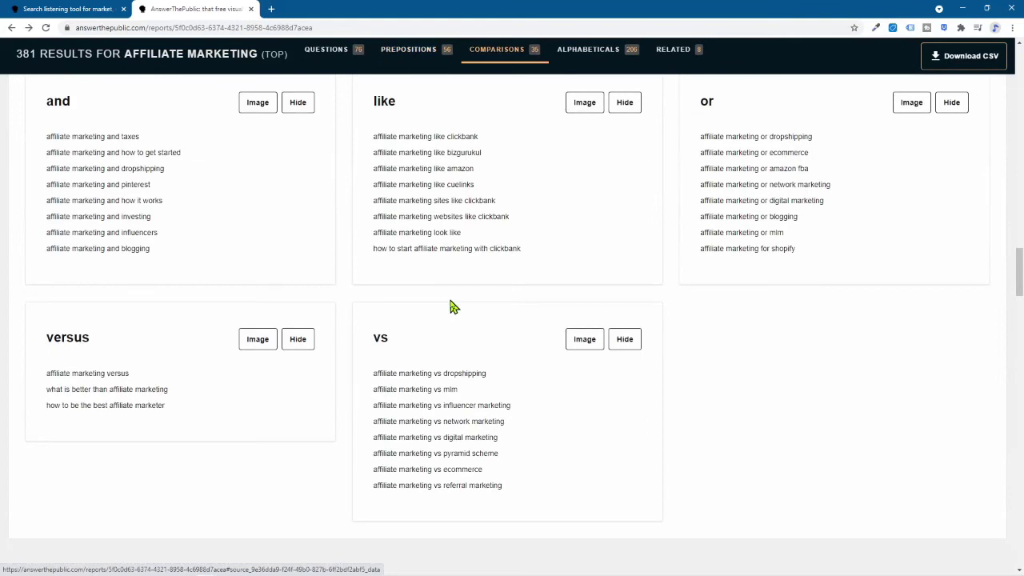
pyautogui.scroll(1, 450, 306)
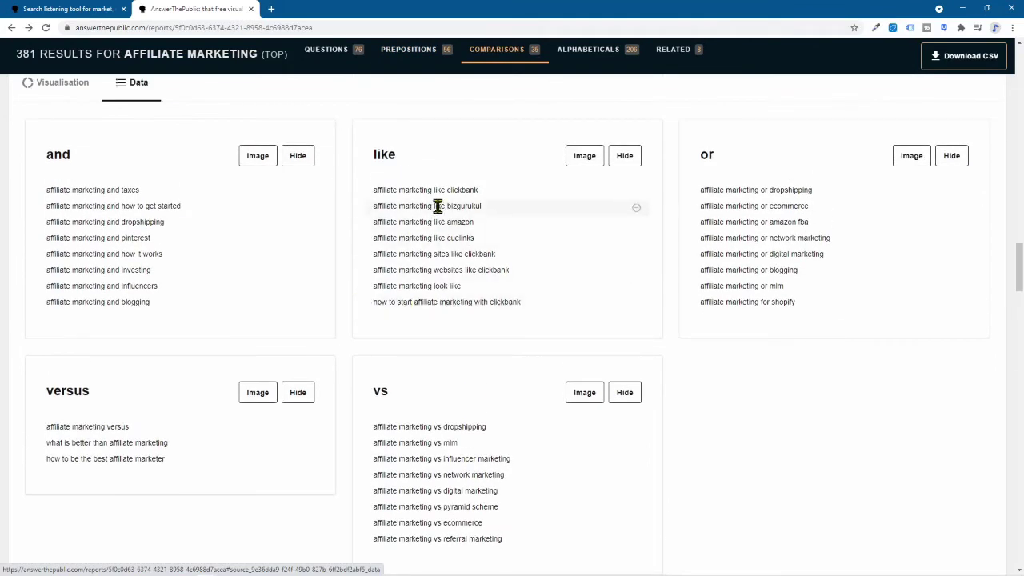
pyautogui.scroll(-4, 479, 300)
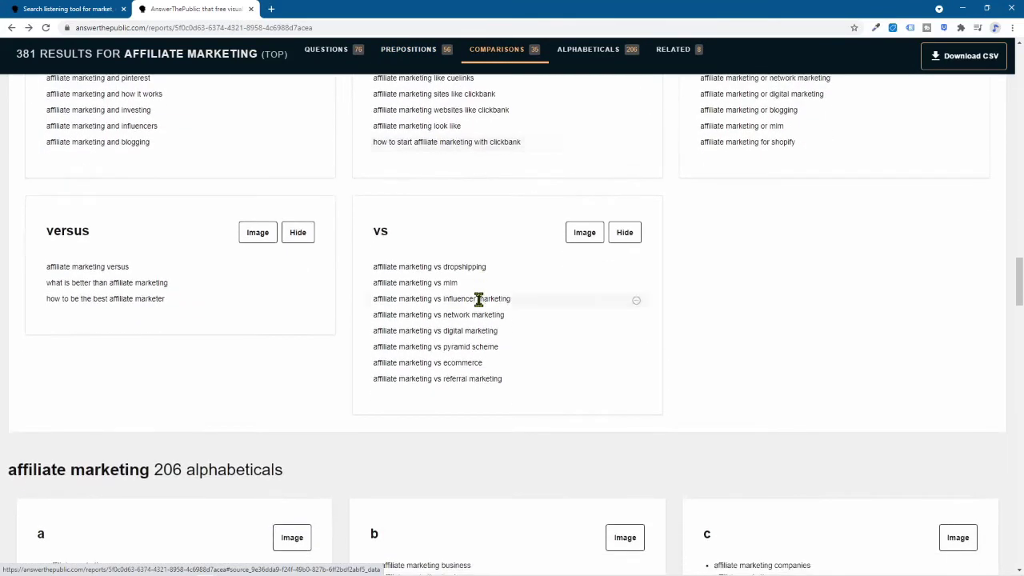
pyautogui.scroll(3, 480, 307)
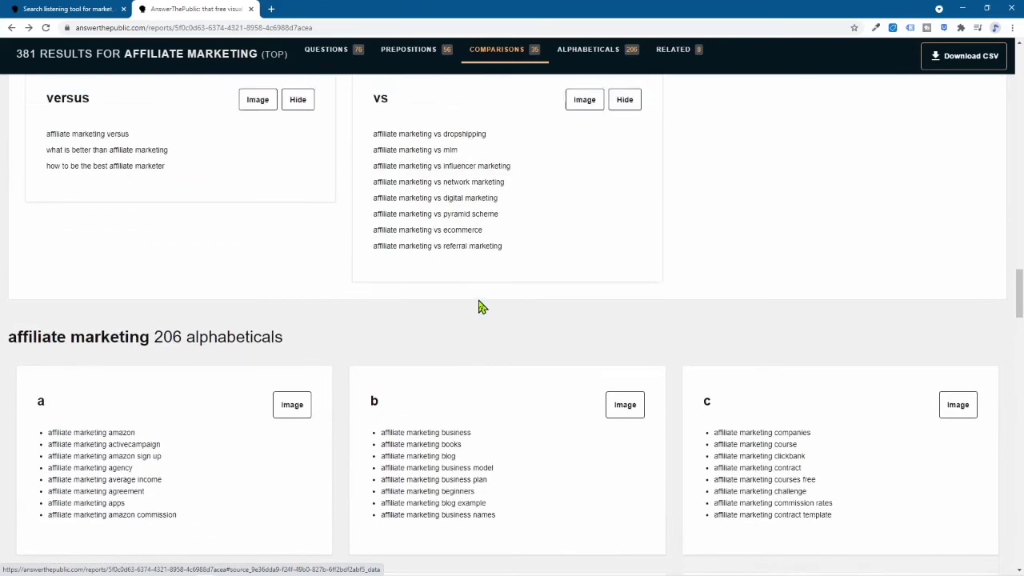
pyautogui.scroll(-3, 480, 307)
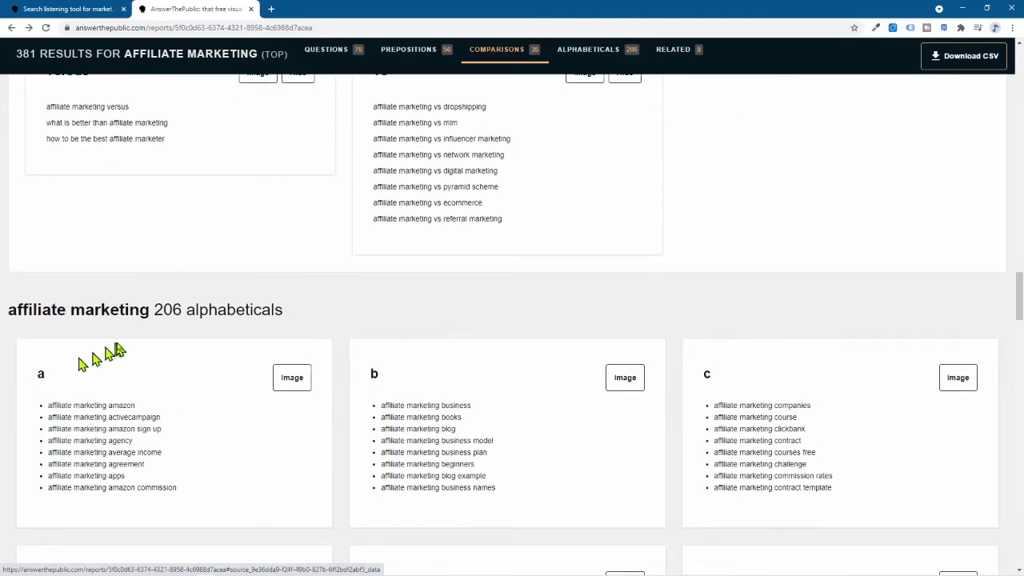
pyautogui.scroll(-1, 220, 360)
pyautogui.scroll(-2, 220, 360)
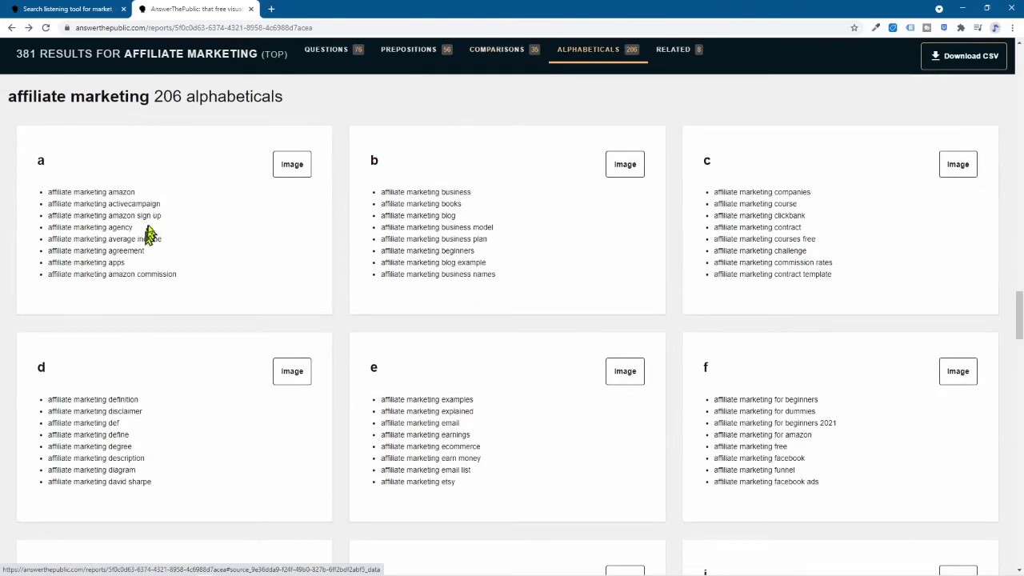
pyautogui.scroll(3, 430, 276)
pyautogui.scroll(-1, 429, 276)
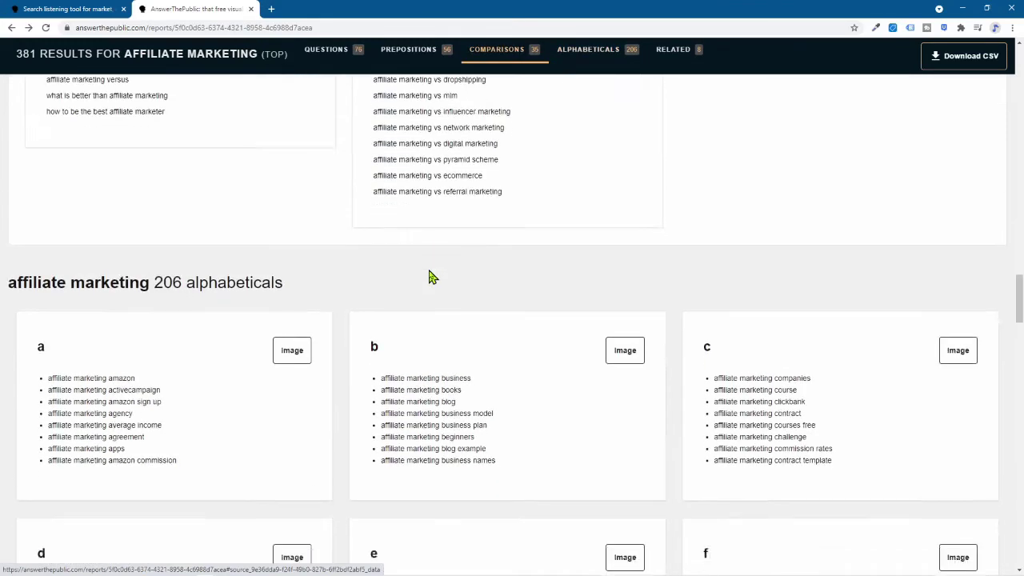
pyautogui.scroll(4, 424, 276)
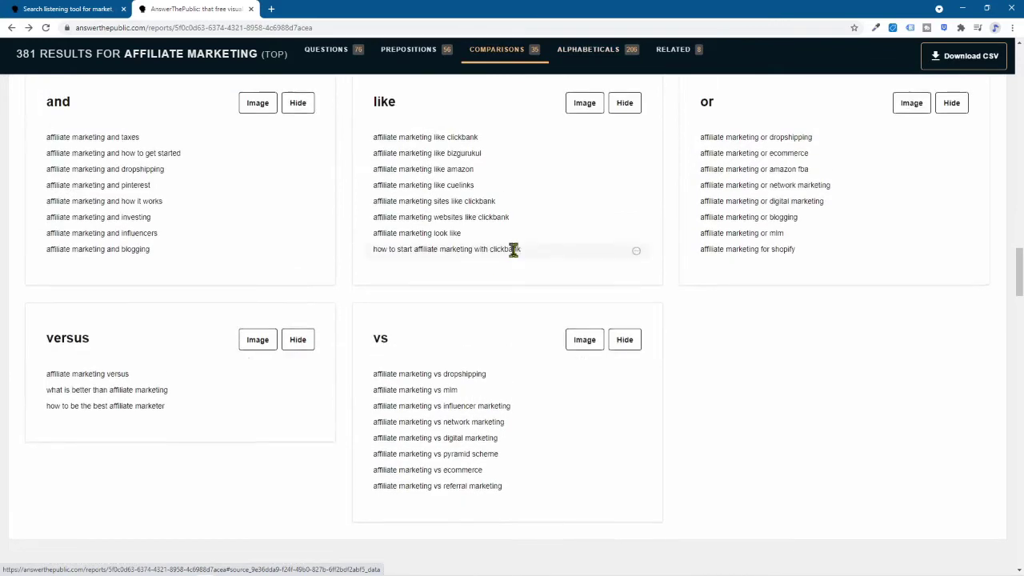
pyautogui.scroll(1, 513, 250)
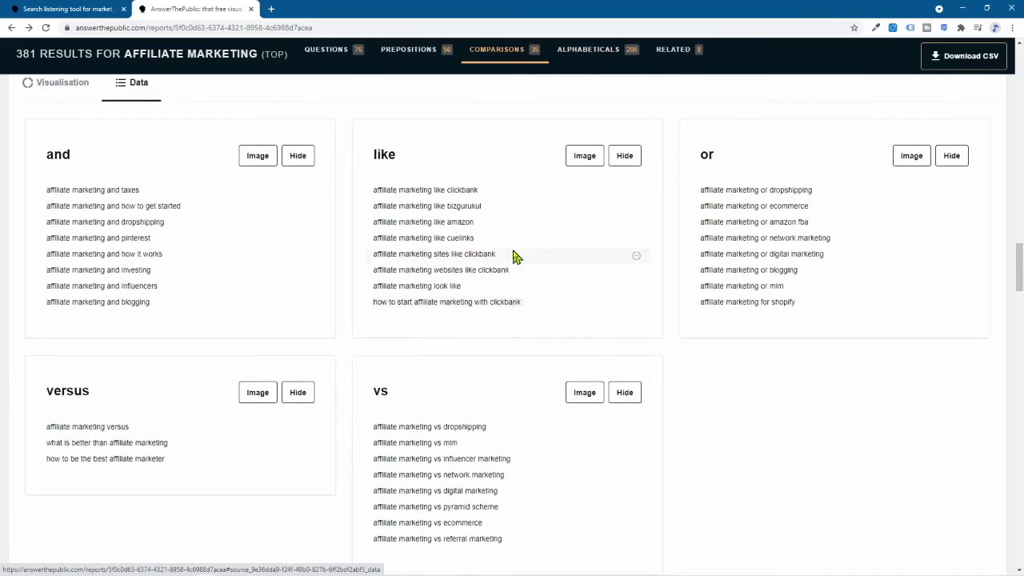
# - Scroll back up to the prepositions data lists for near, to, with and without
pyautogui.rightClick(513, 254)
pyautogui.click(521, 183)
pyautogui.scroll(2, 520, 200)
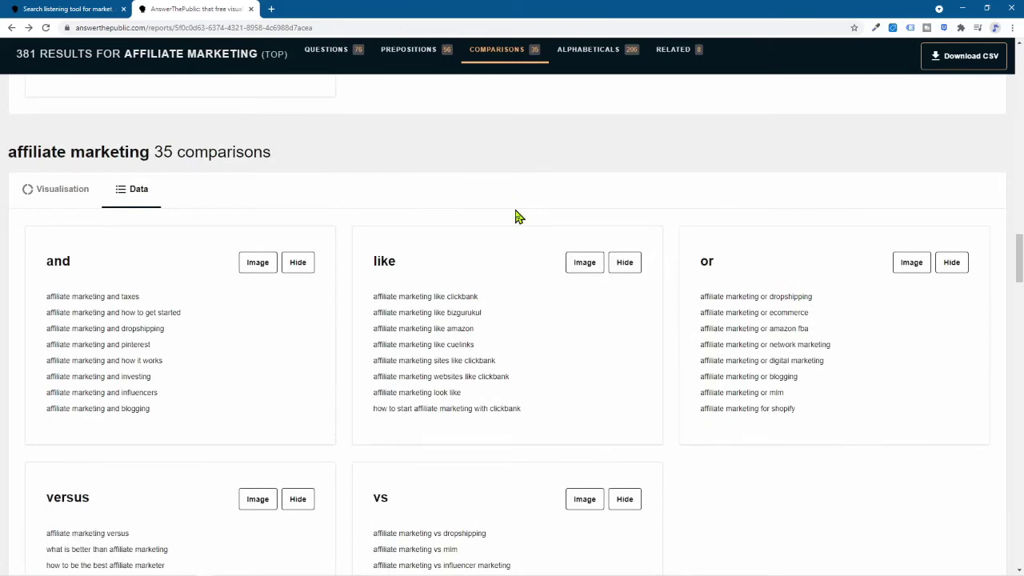
pyautogui.scroll(4, 516, 216)
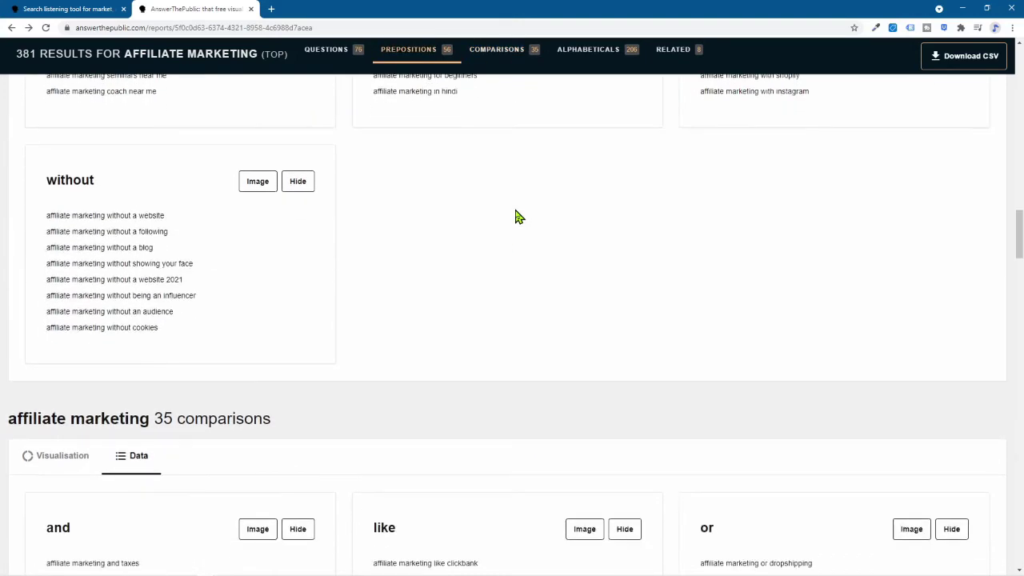
pyautogui.scroll(2, 518, 217)
pyautogui.scroll(2, 516, 216)
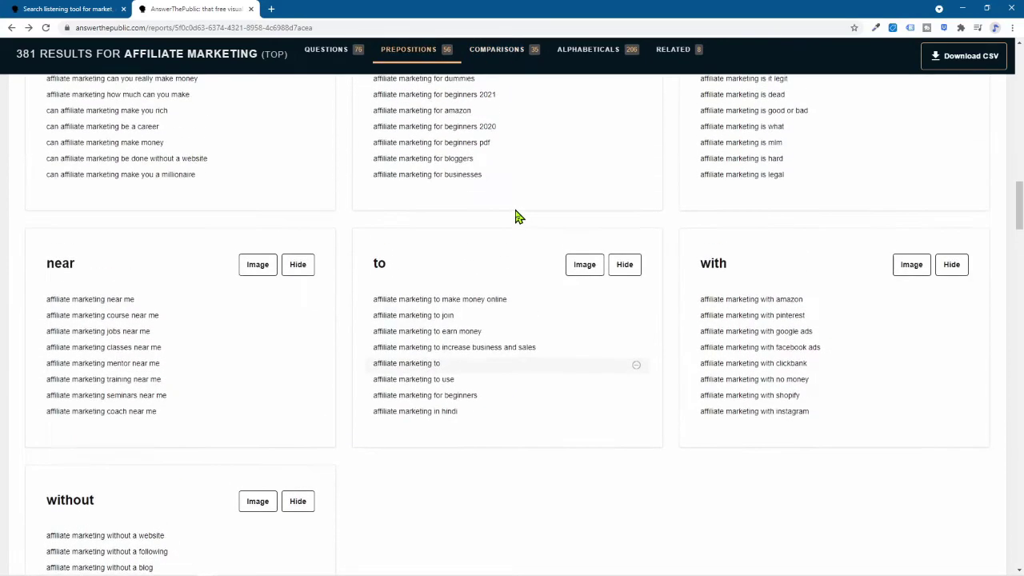